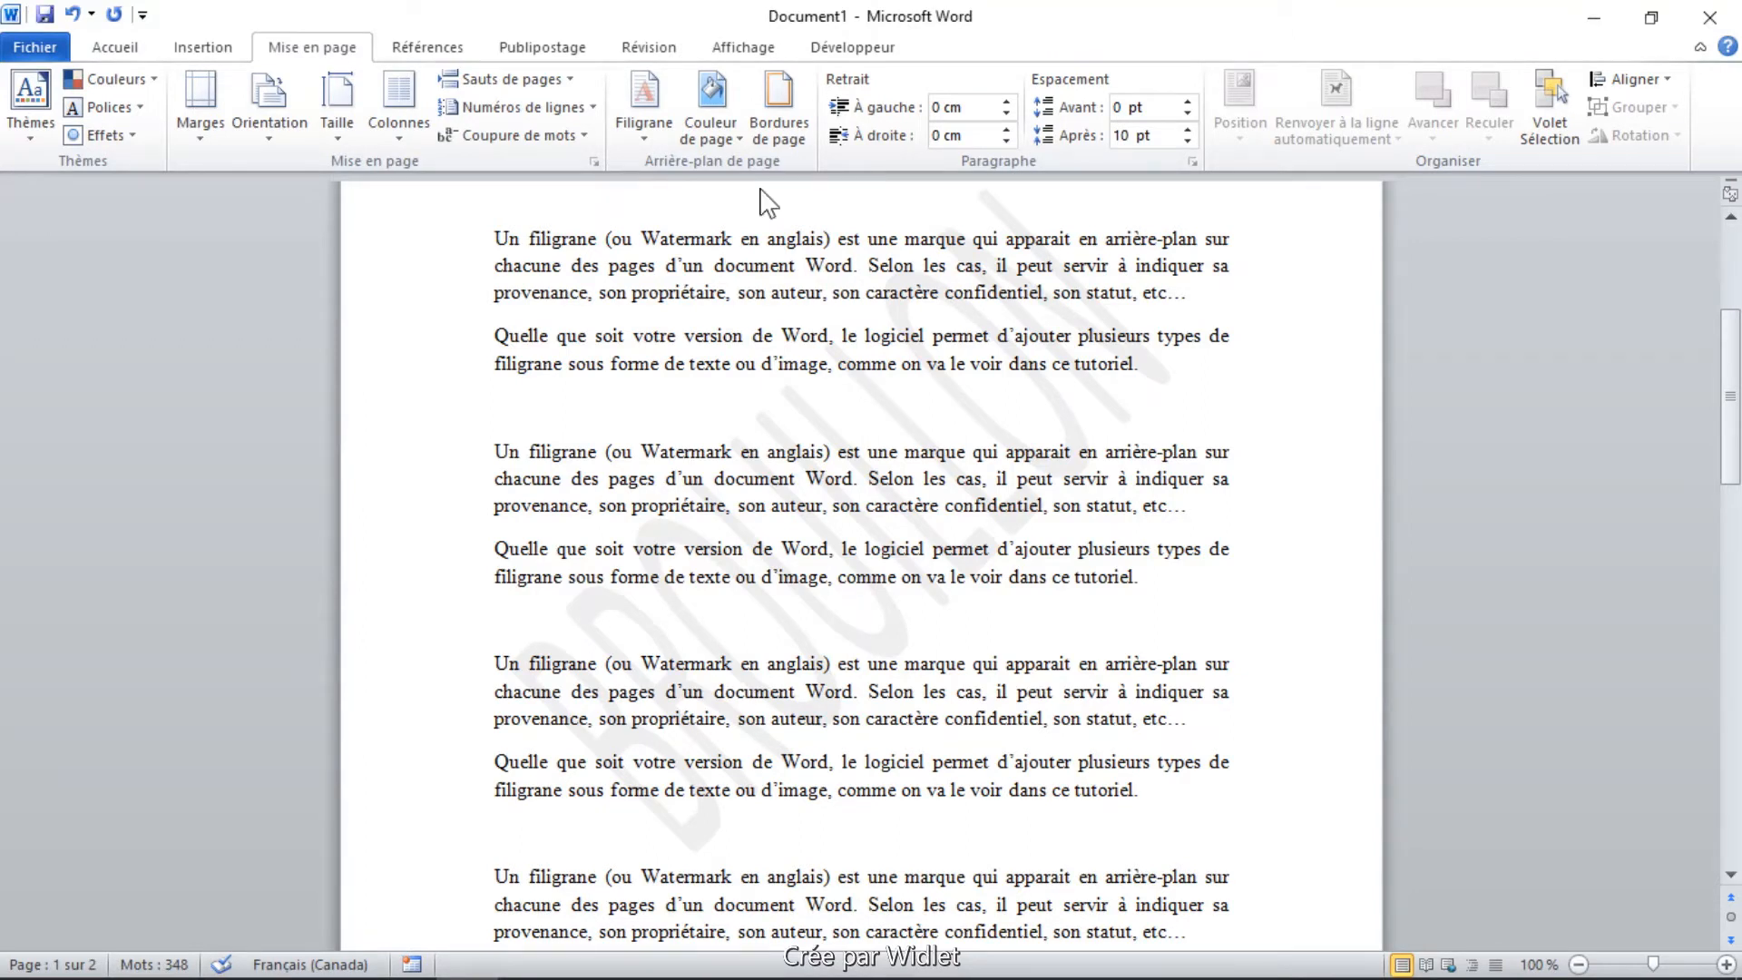
Replace the diagonal BROUILLON watermark with a horizontal preset, trying BROUILLON 2 and ending on EXEMPLE 2.
{"action": "left_click", "coordinate": [644, 136]}
{"action": "left_click", "coordinate": [869, 292]}
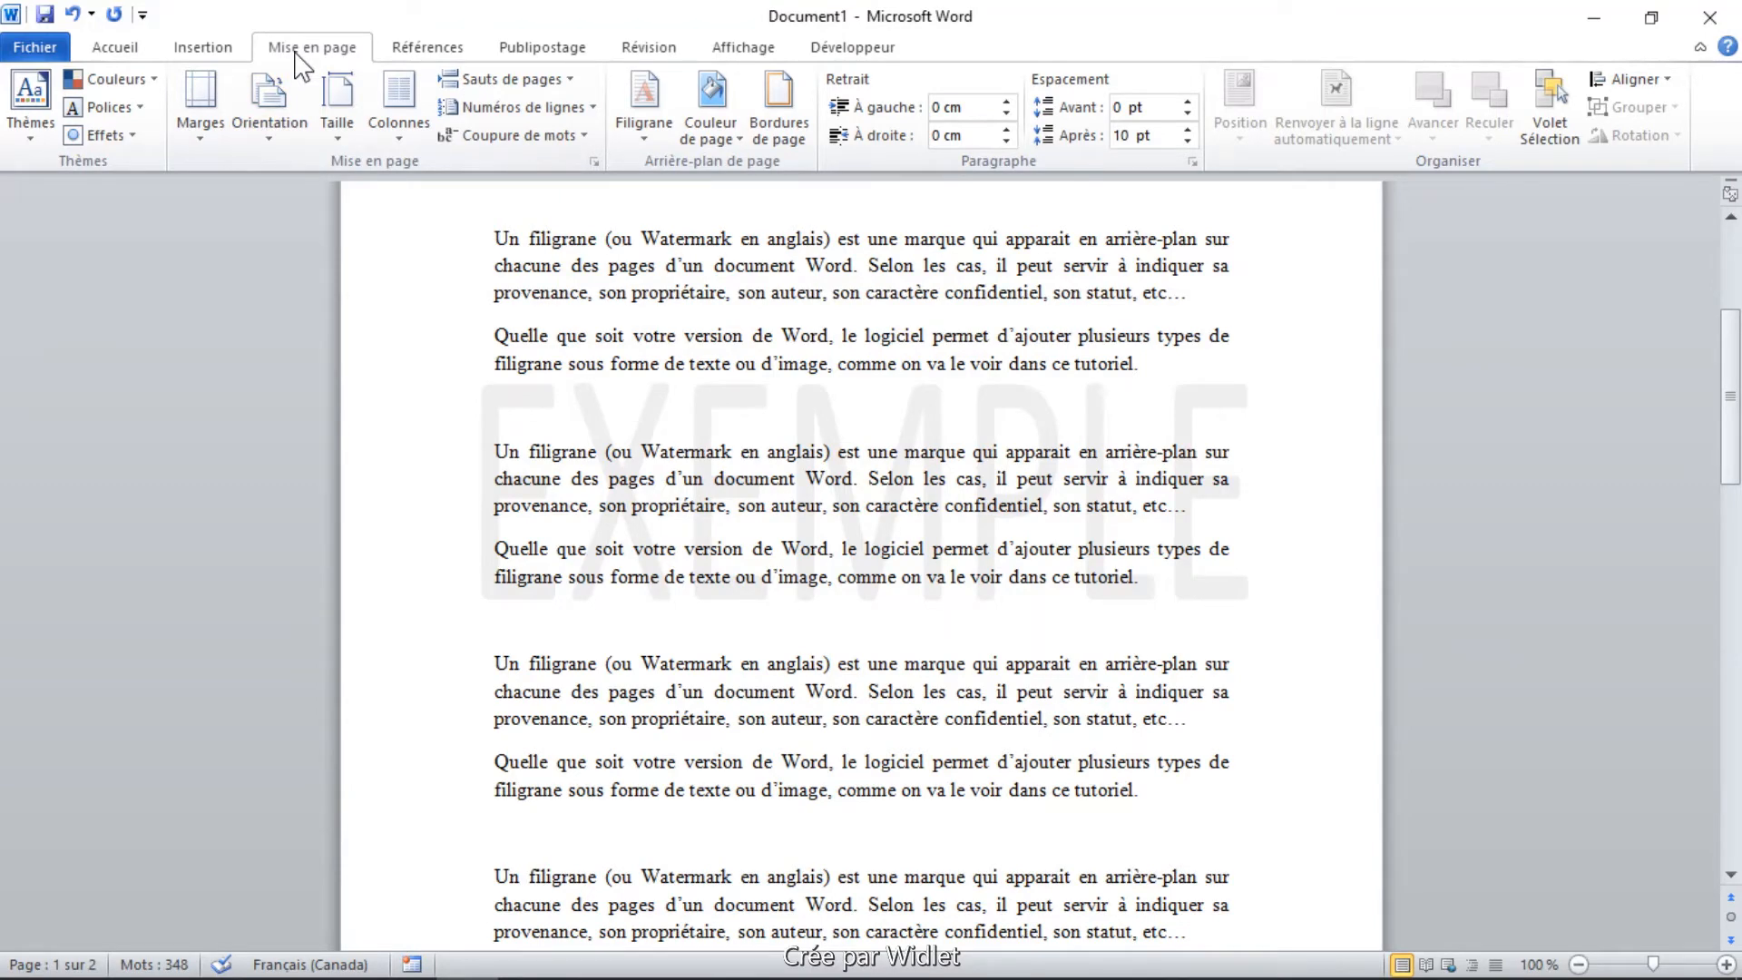
Create a custom text watermark with the author's name in Cambria, green, translucent and diagonal, and apply it to the document.
{"action": "left_click", "coordinate": [644, 118]}
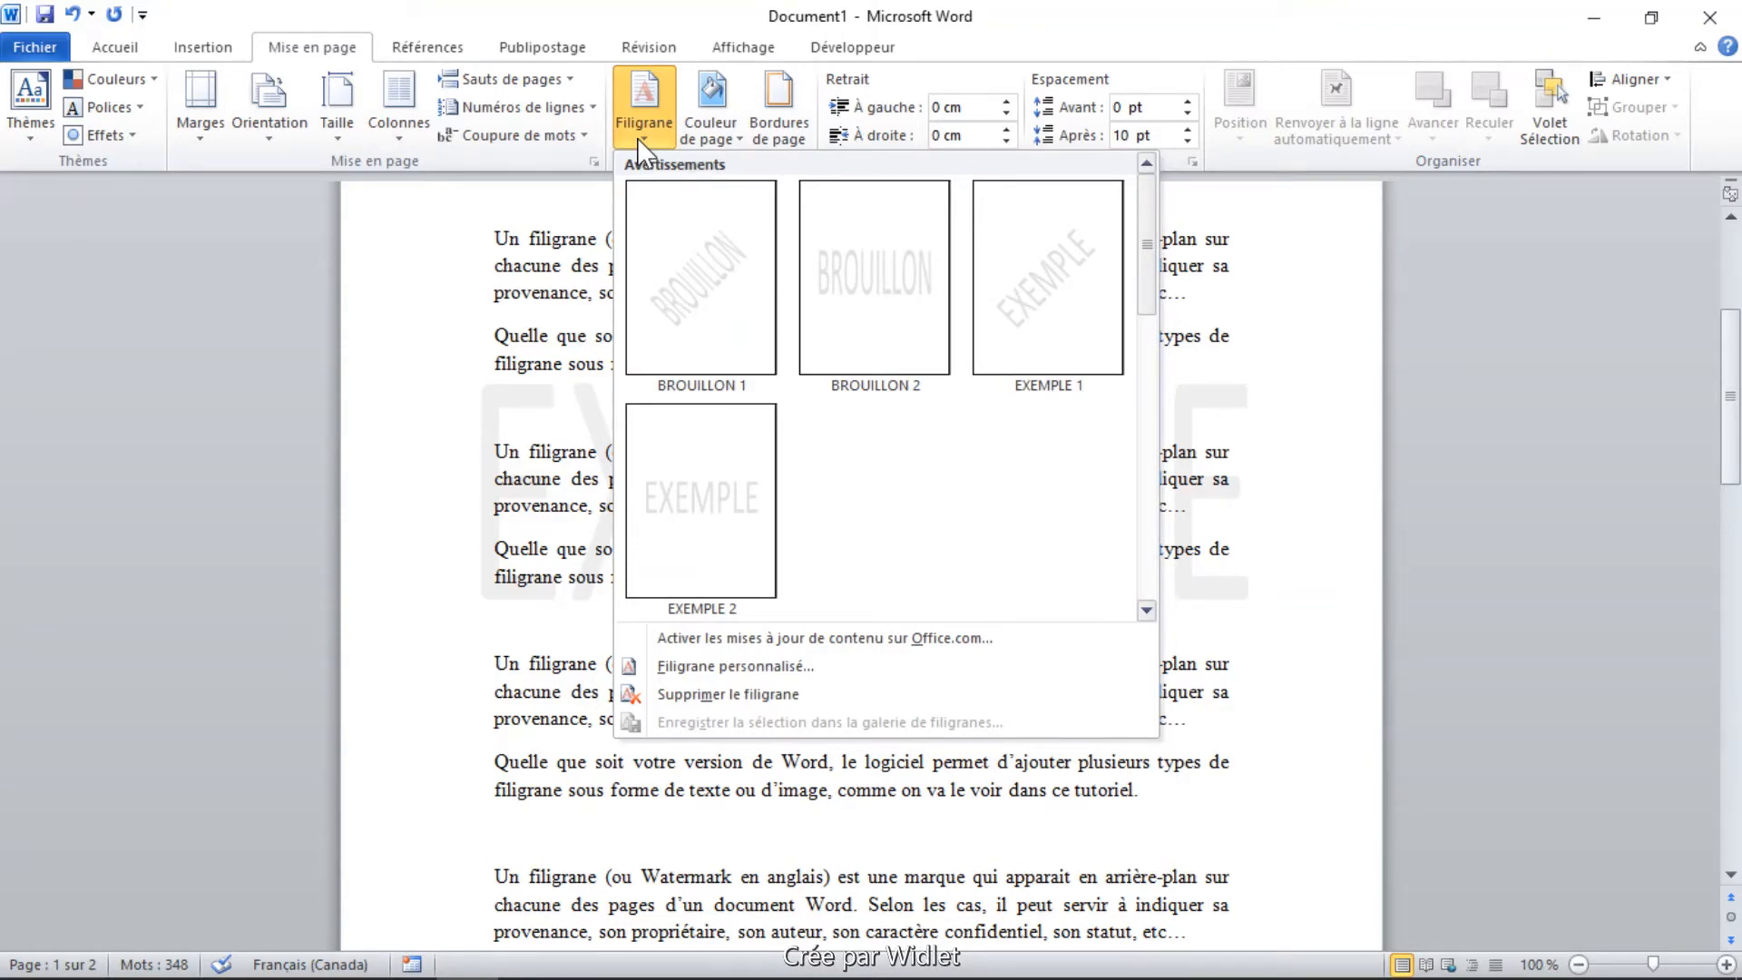
{"action": "left_click", "coordinate": [719, 668]}
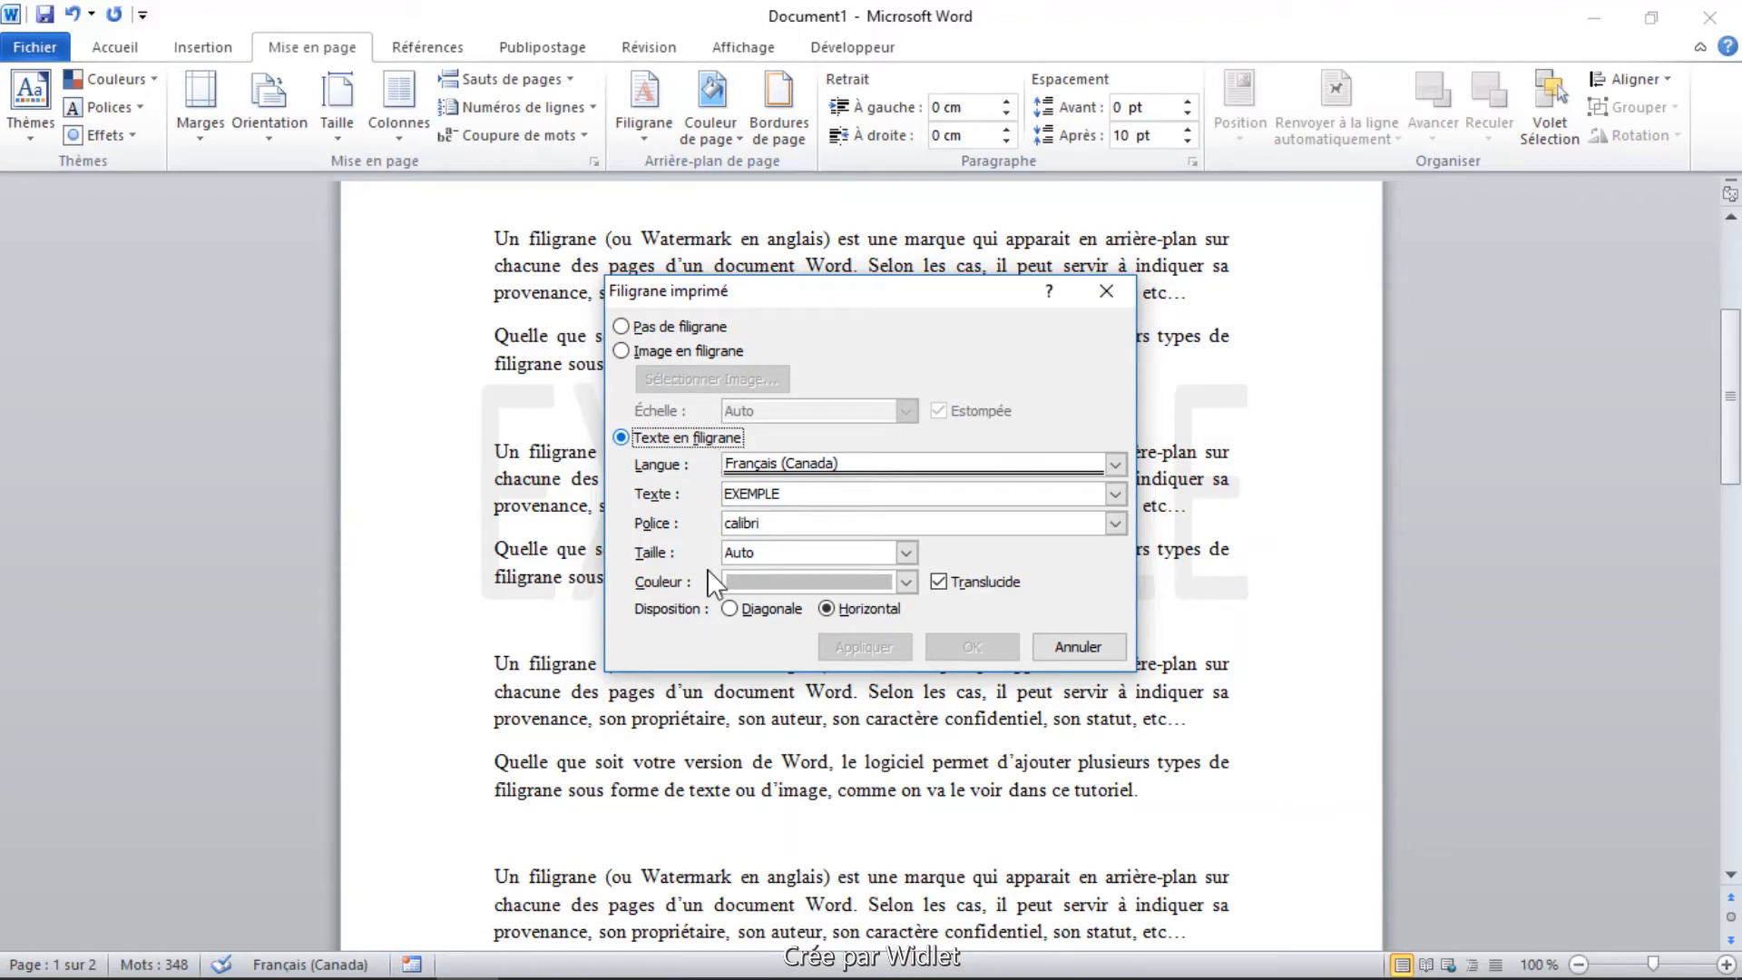
{"action": "left_click", "coordinate": [680, 442]}
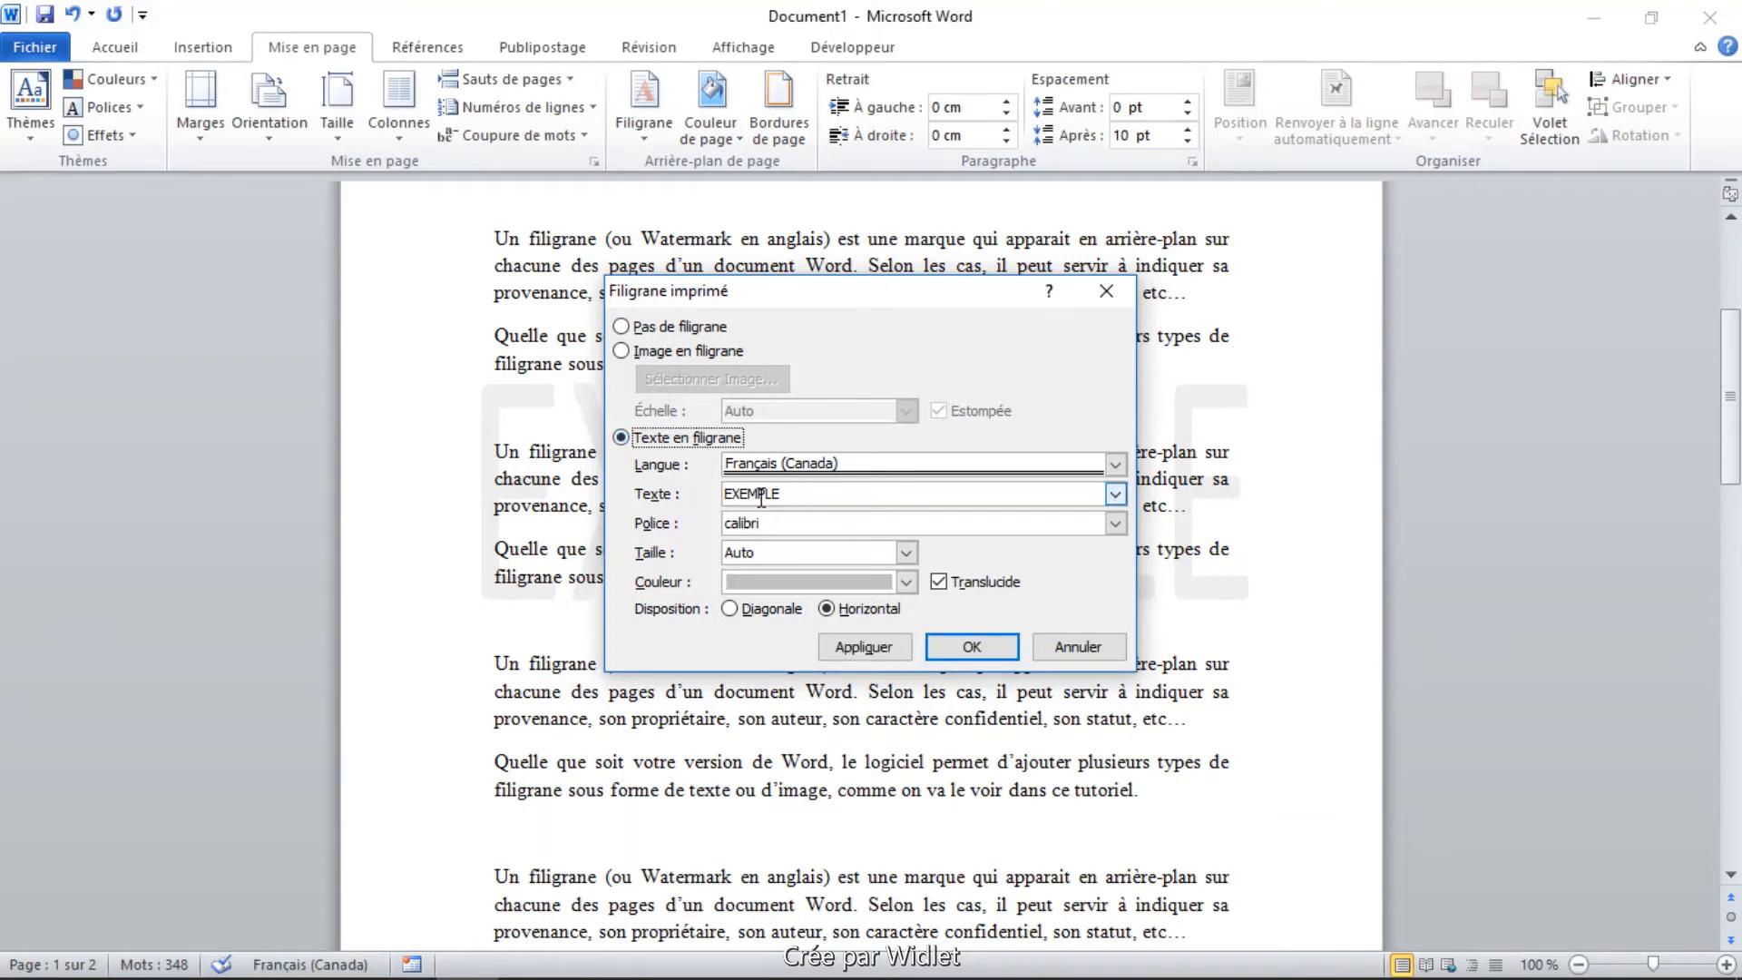
{"action": "left_click", "coordinate": [792, 495]}
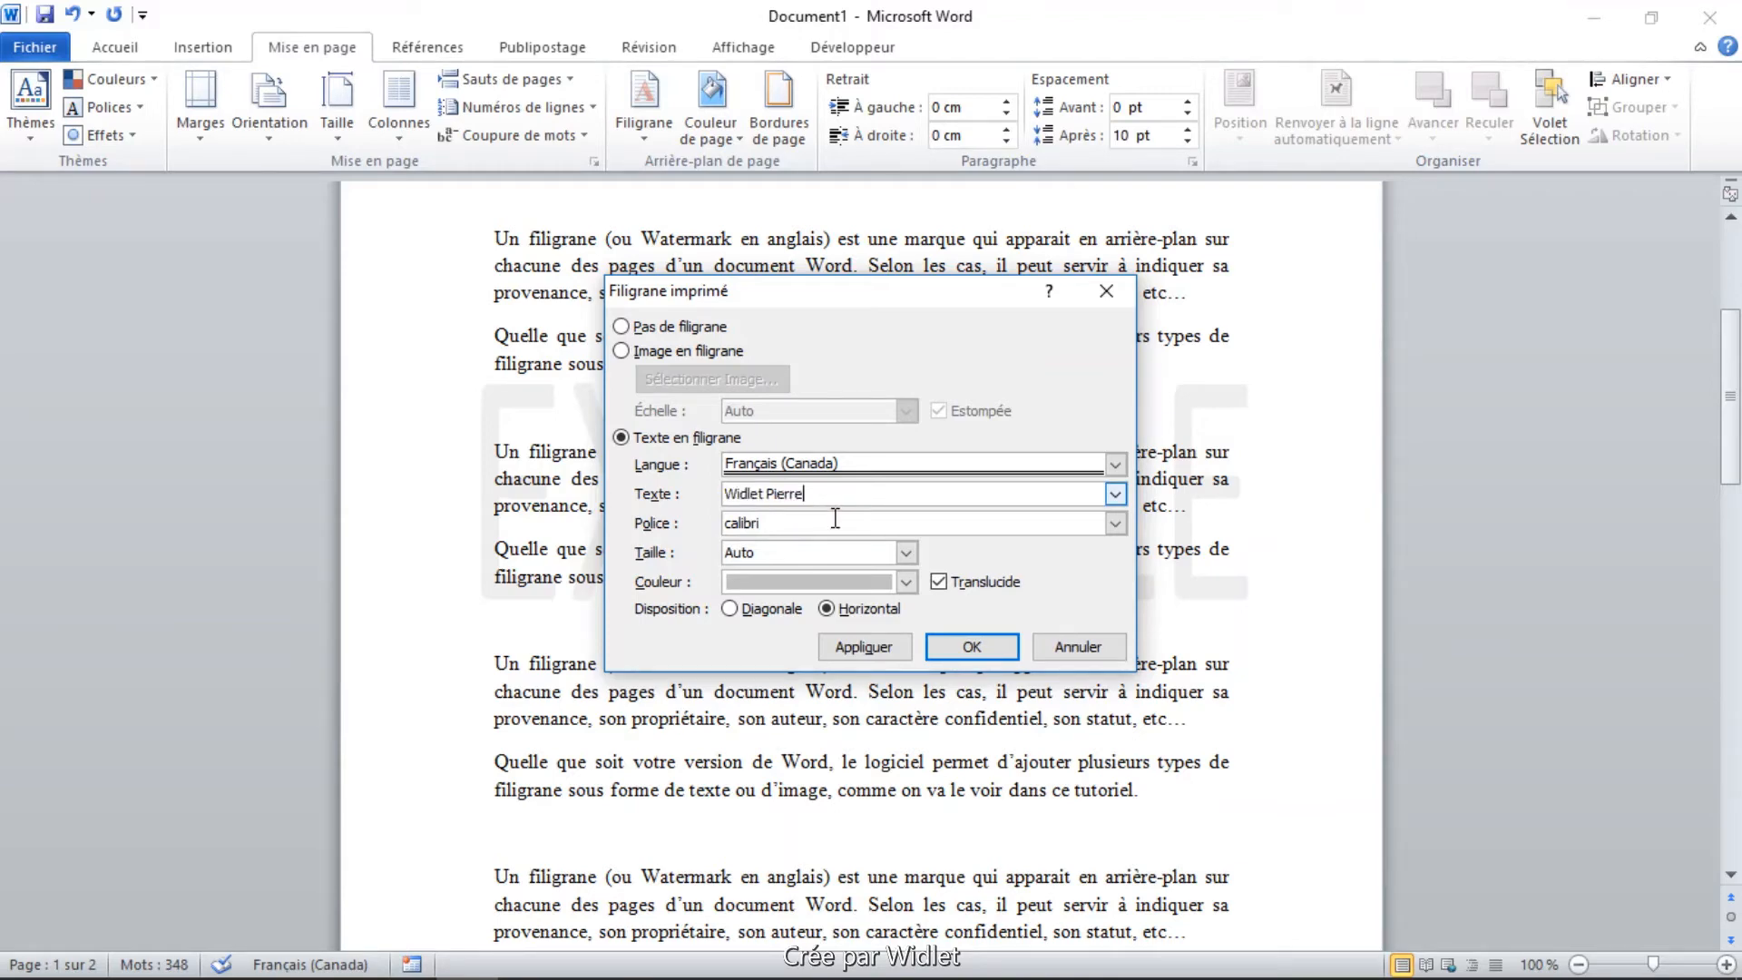
{"action": "left_click", "coordinate": [784, 526]}
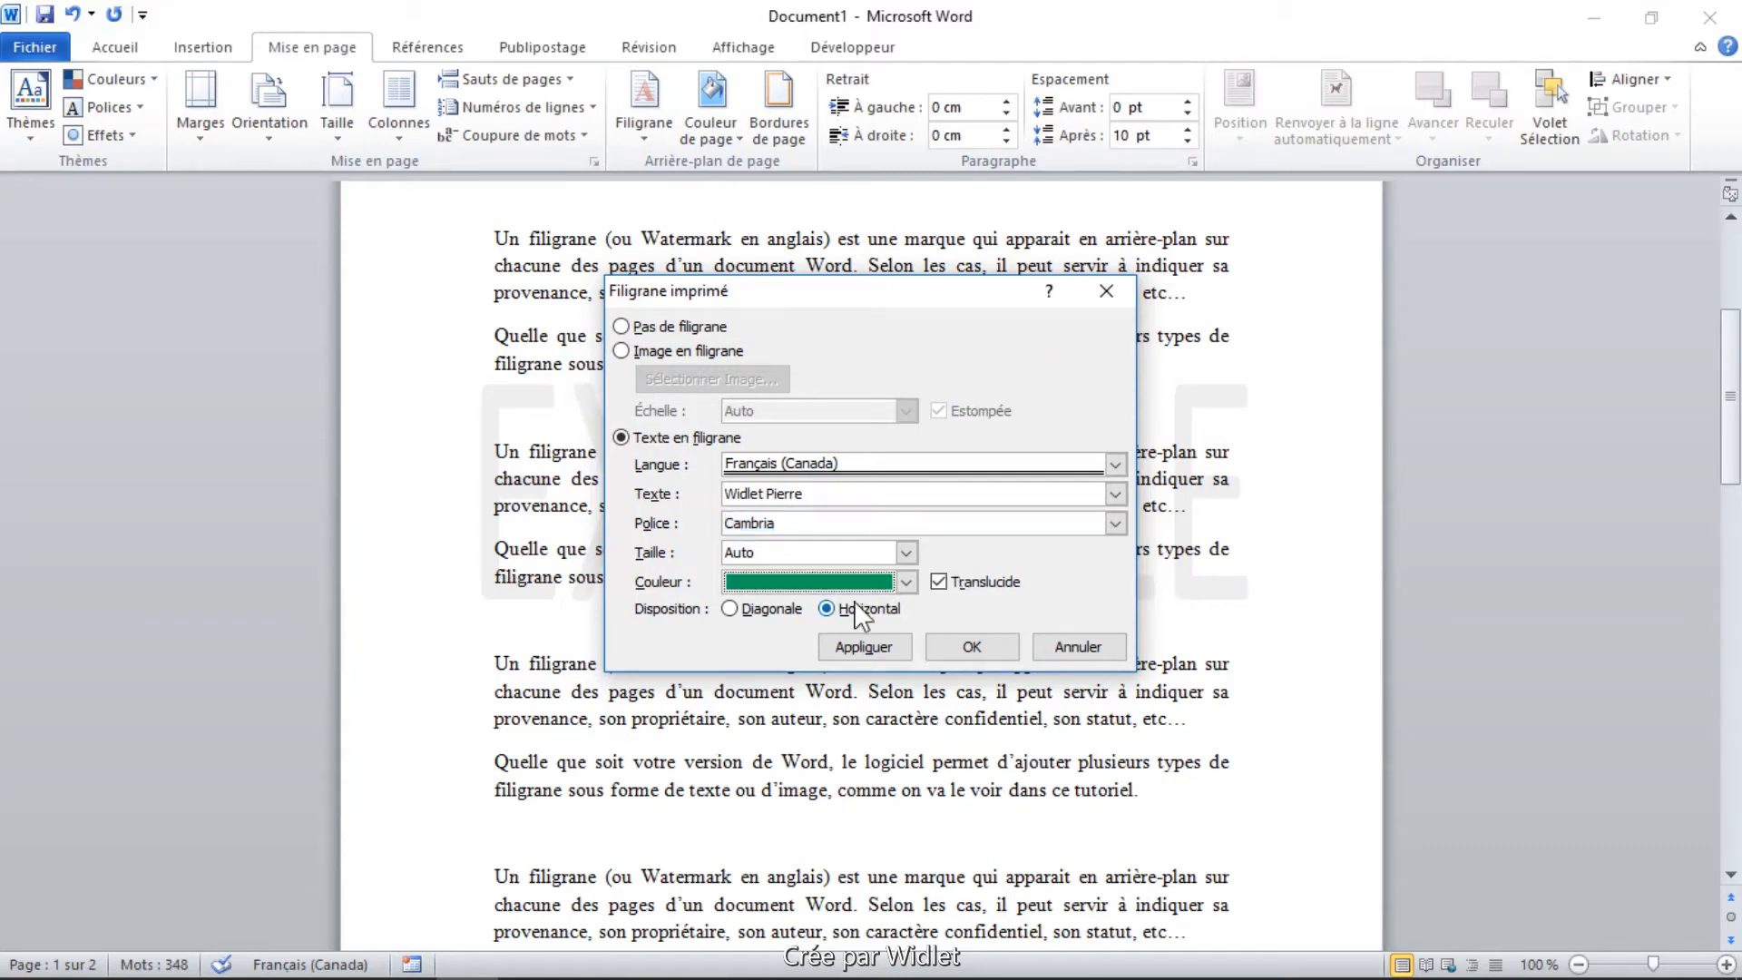
{"action": "left_click", "coordinate": [730, 609]}
{"action": "left_click", "coordinate": [864, 646]}
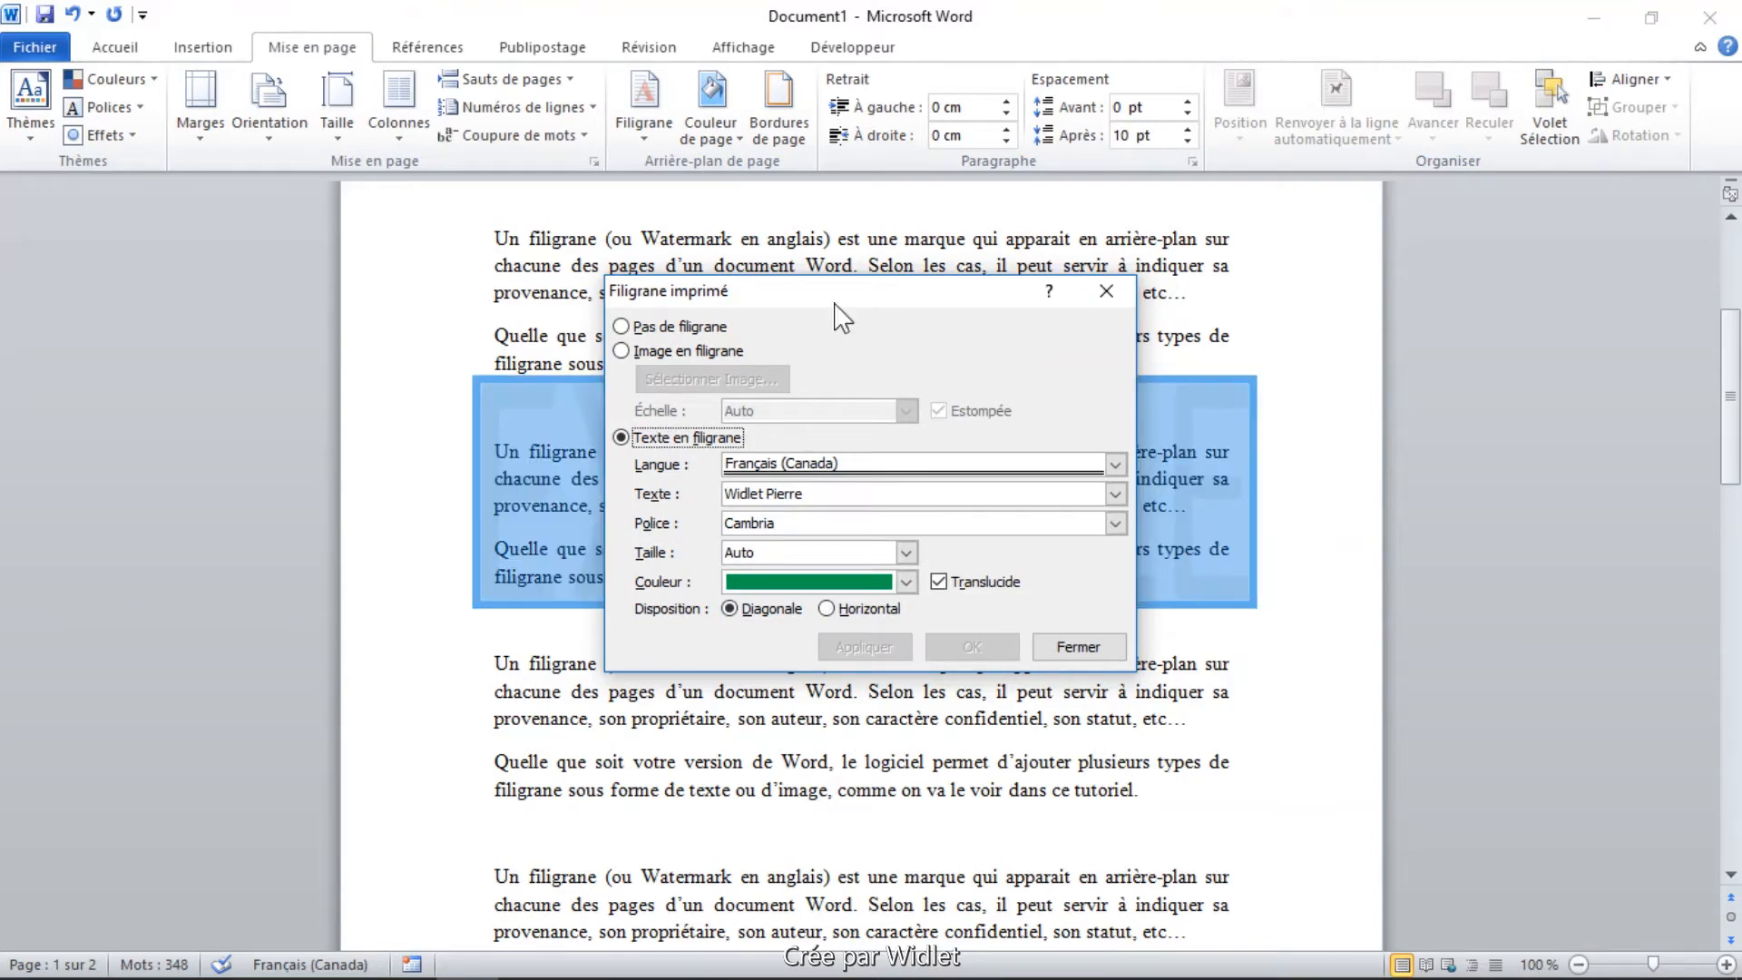
{"action": "left_click_drag", "start_coordinate": [835, 304], "coordinate": [871, 366]}
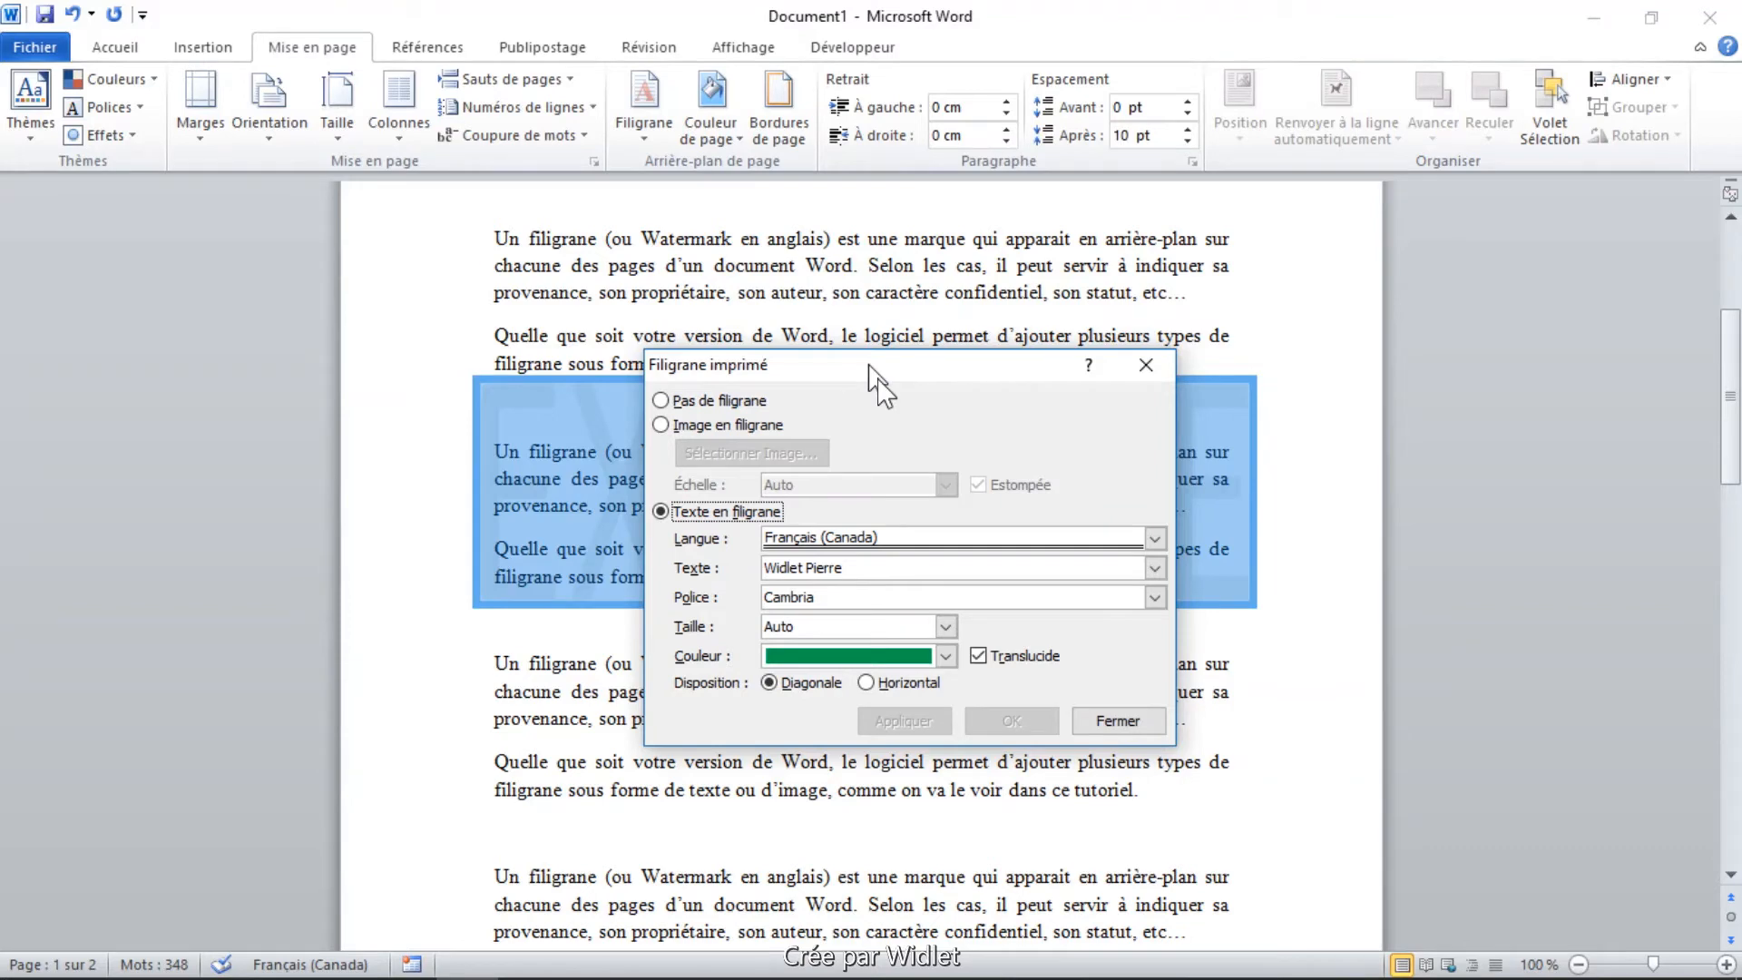
{"action": "left_click_drag", "start_coordinate": [868, 368], "coordinate": [1456, 271]}
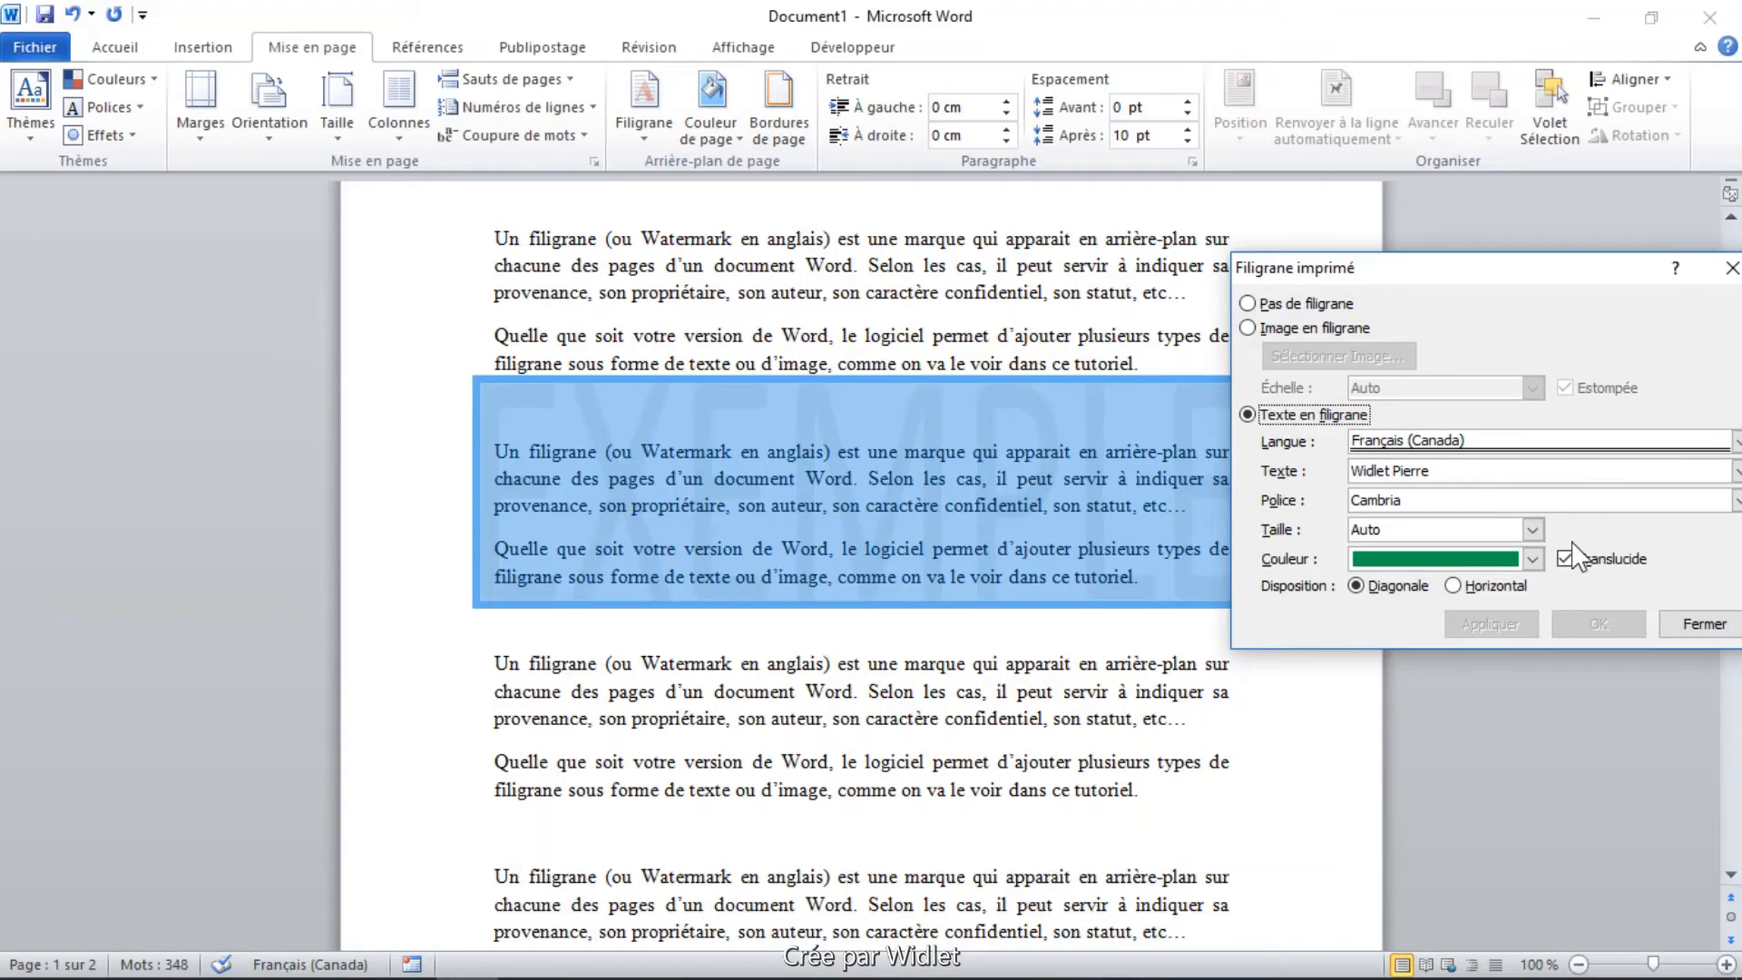
{"action": "left_click", "coordinate": [1599, 623]}
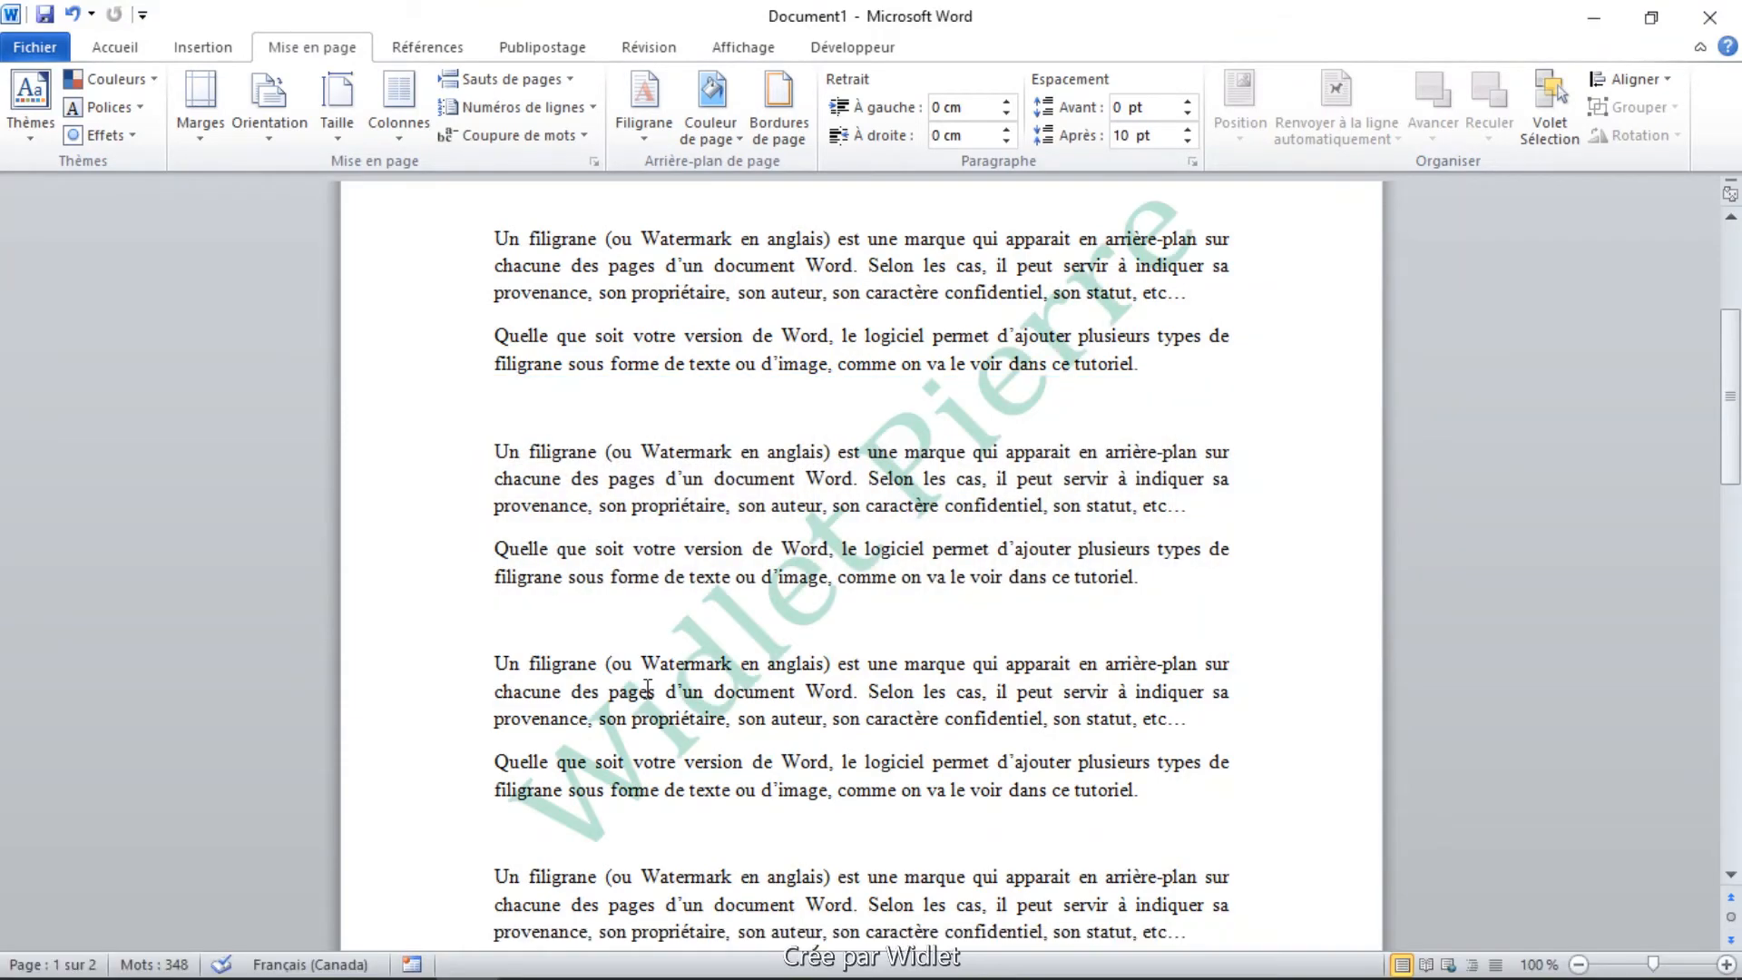
Change the custom text watermark's colour to dark blue and its layout to Horizontal.
{"action": "left_click", "coordinate": [646, 127]}
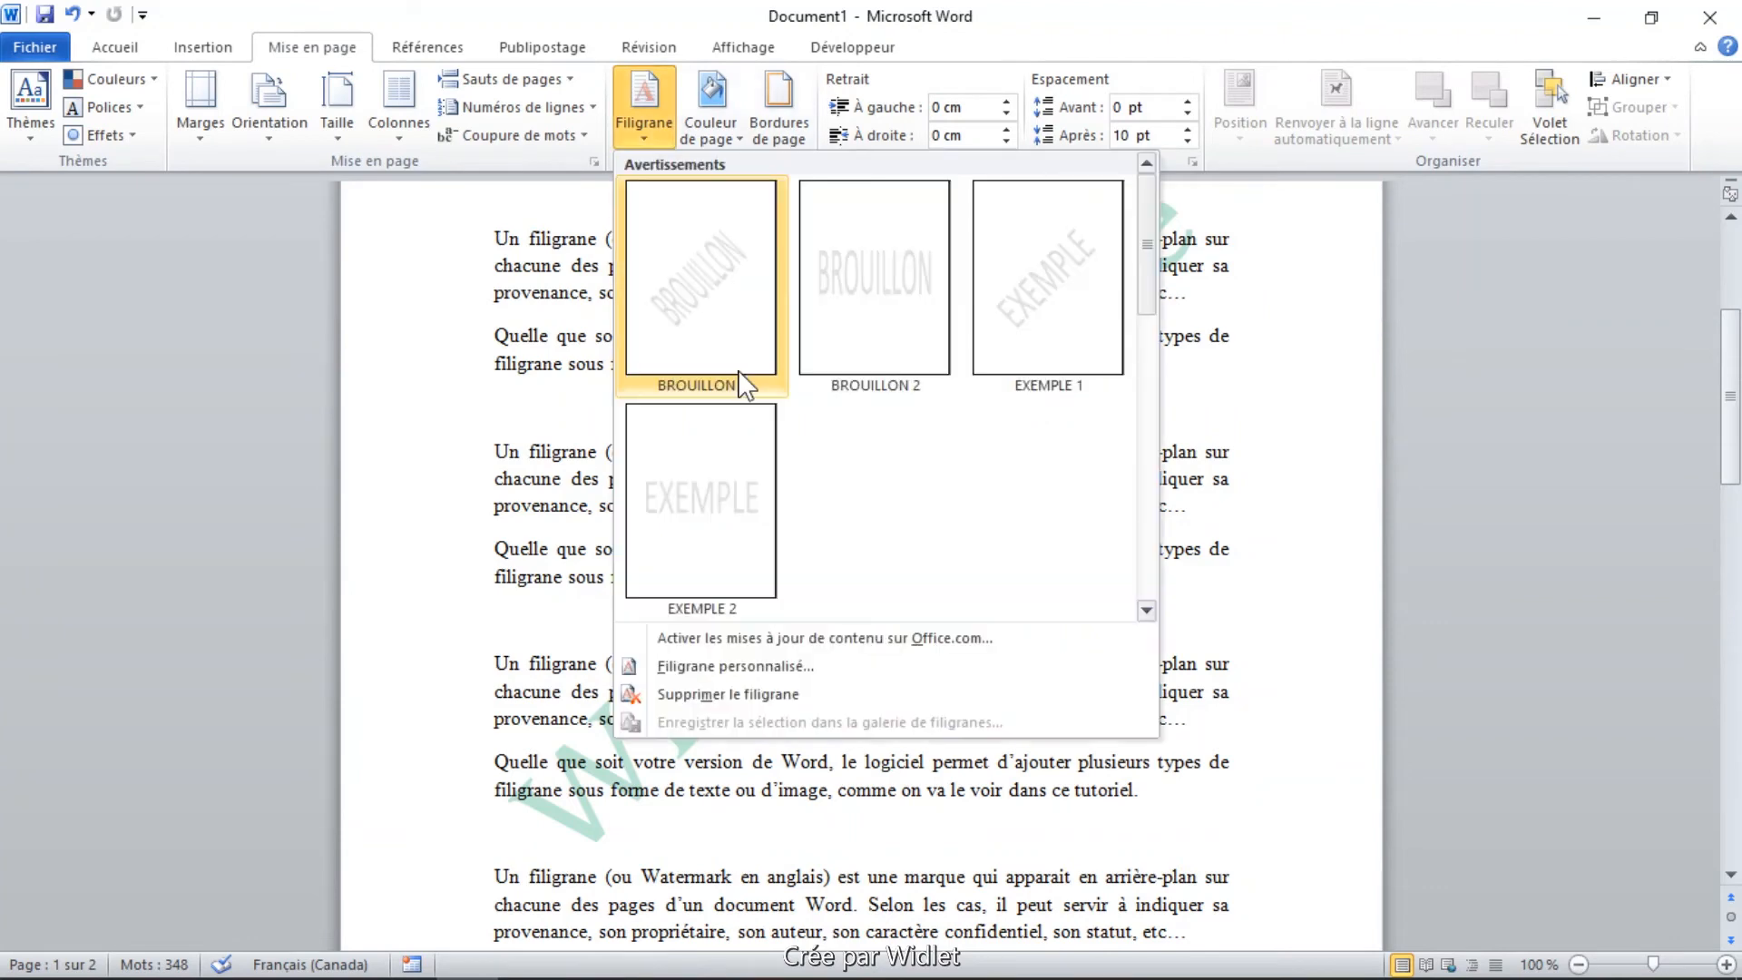
{"action": "left_click", "coordinate": [706, 671]}
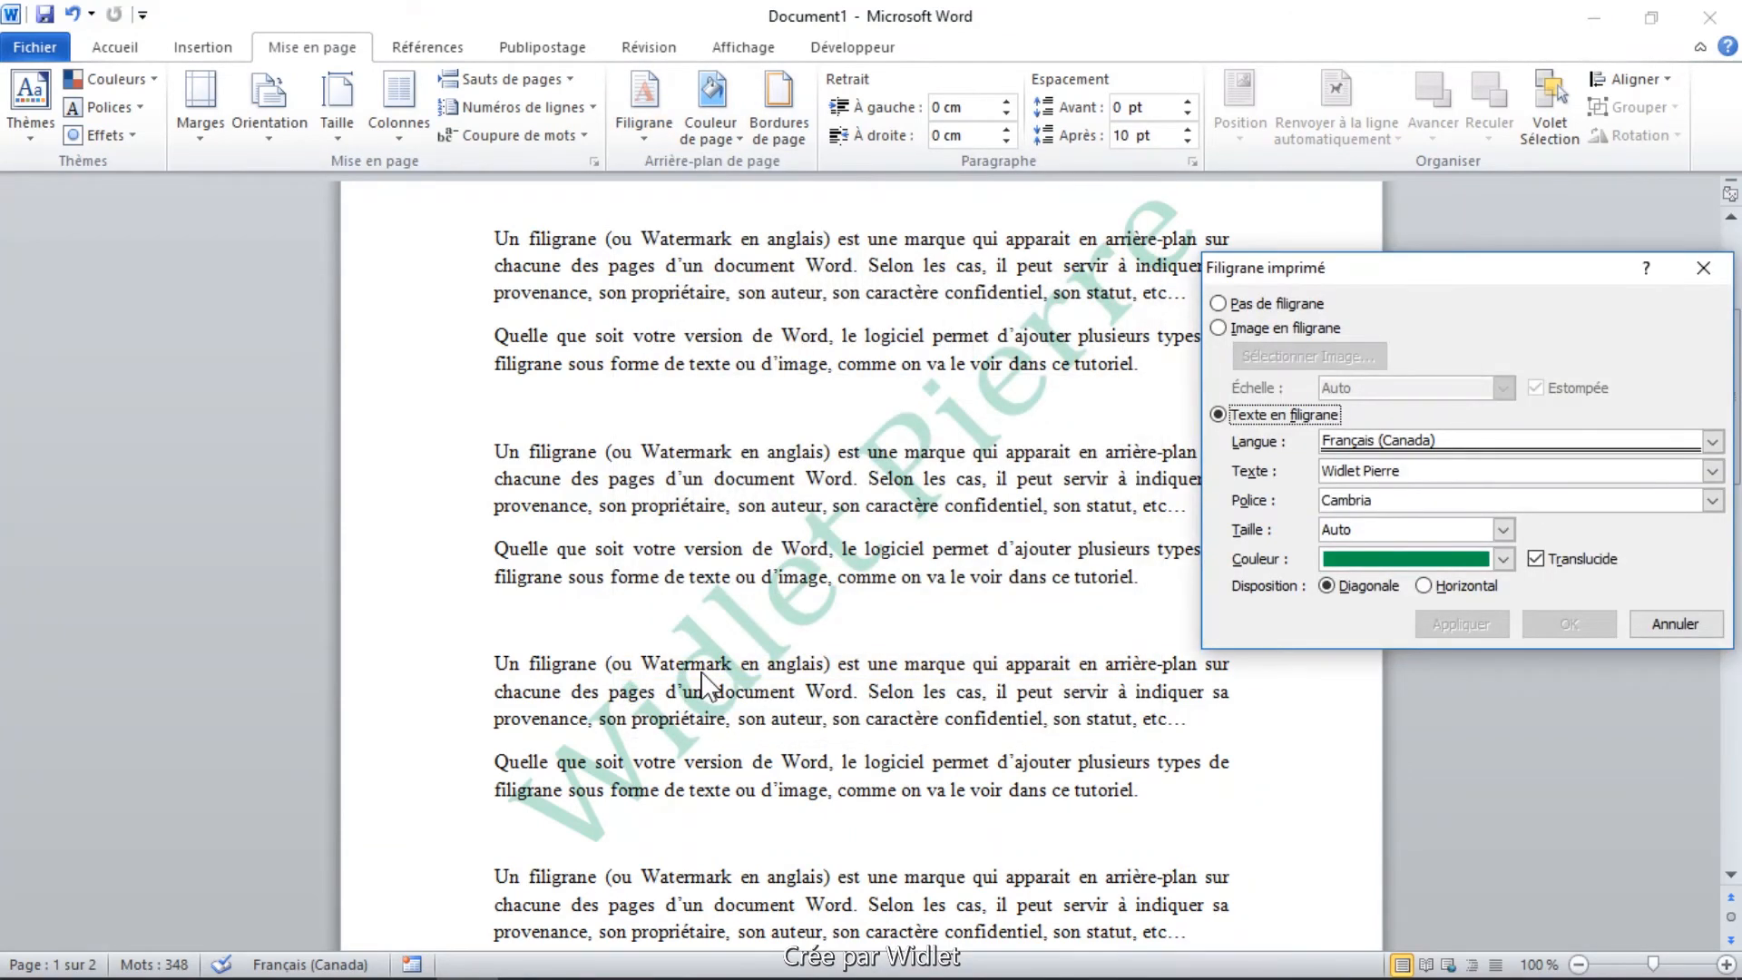
{"action": "left_click", "coordinate": [1504, 559]}
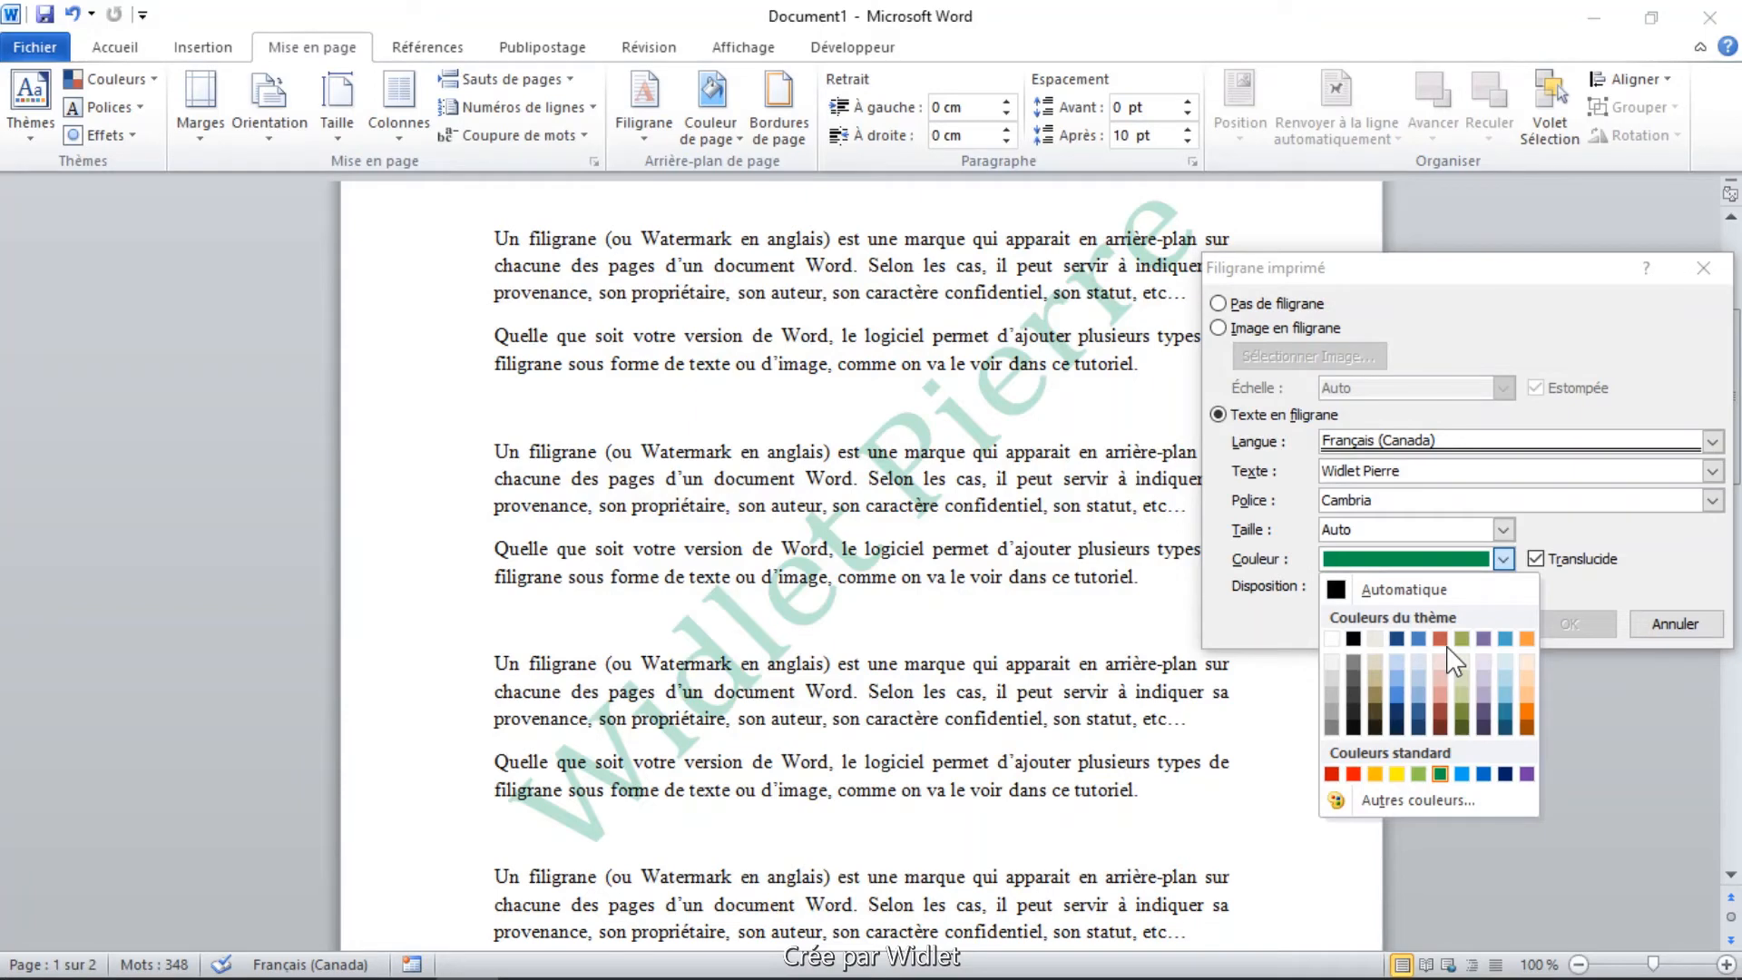
{"action": "left_click", "coordinate": [1505, 713]}
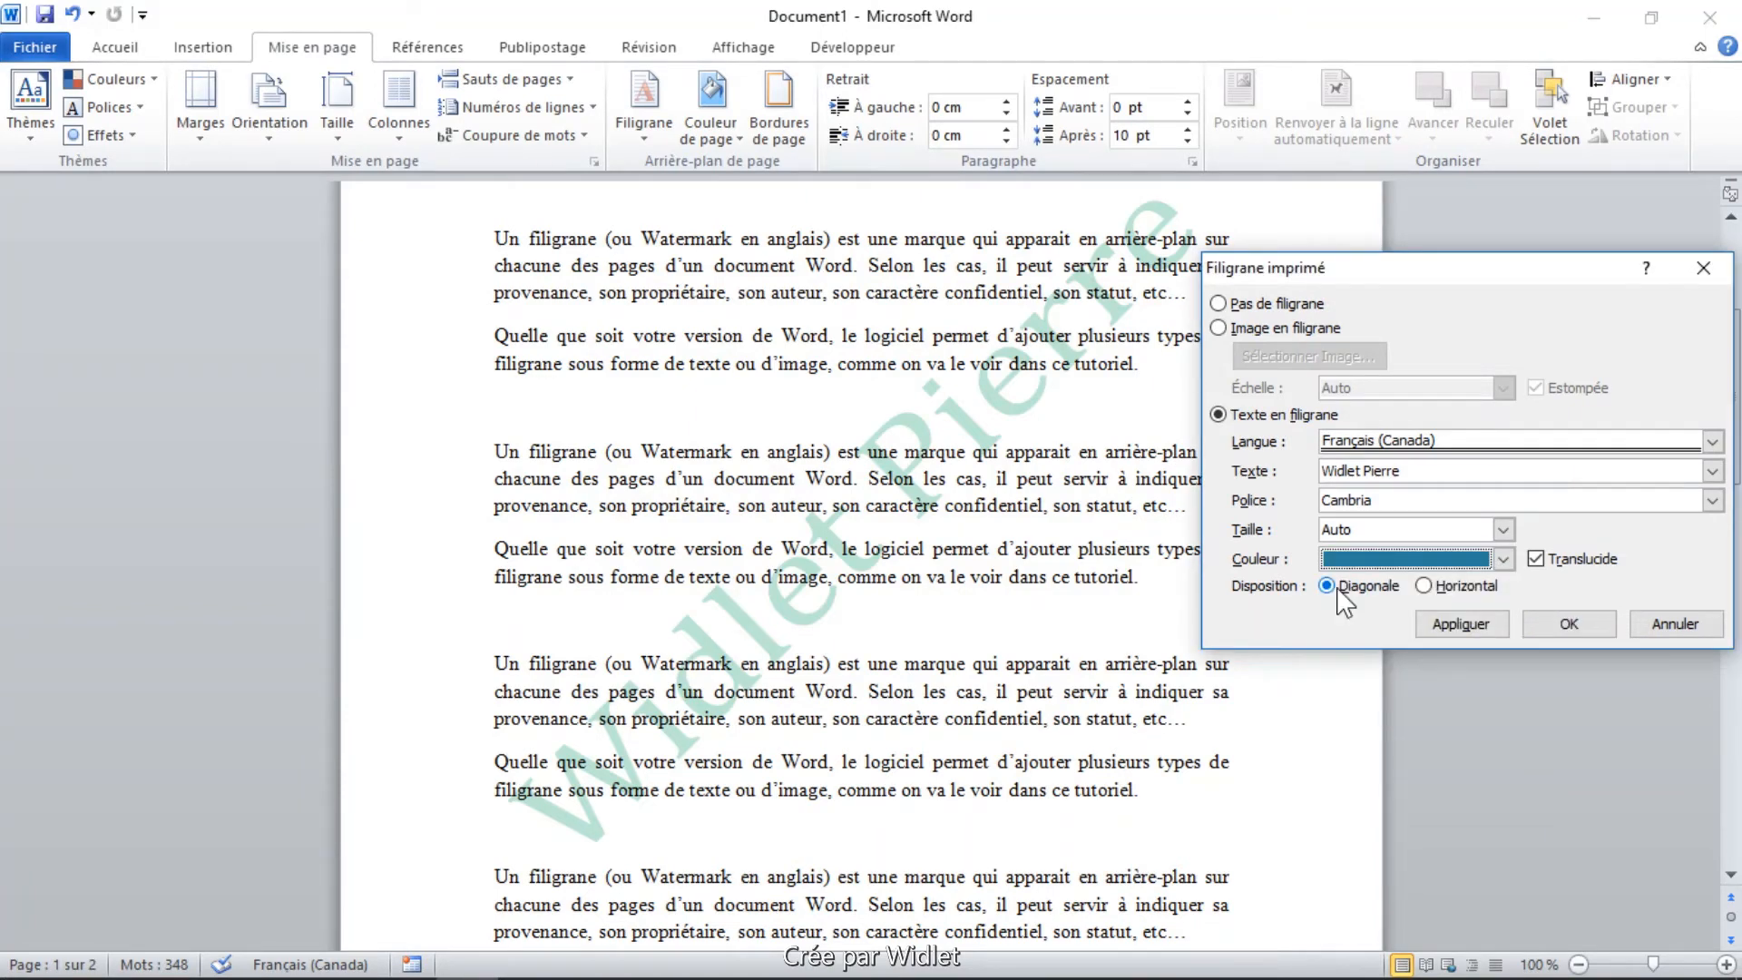
{"action": "left_click", "coordinate": [1422, 586]}
{"action": "left_click", "coordinate": [1553, 626]}
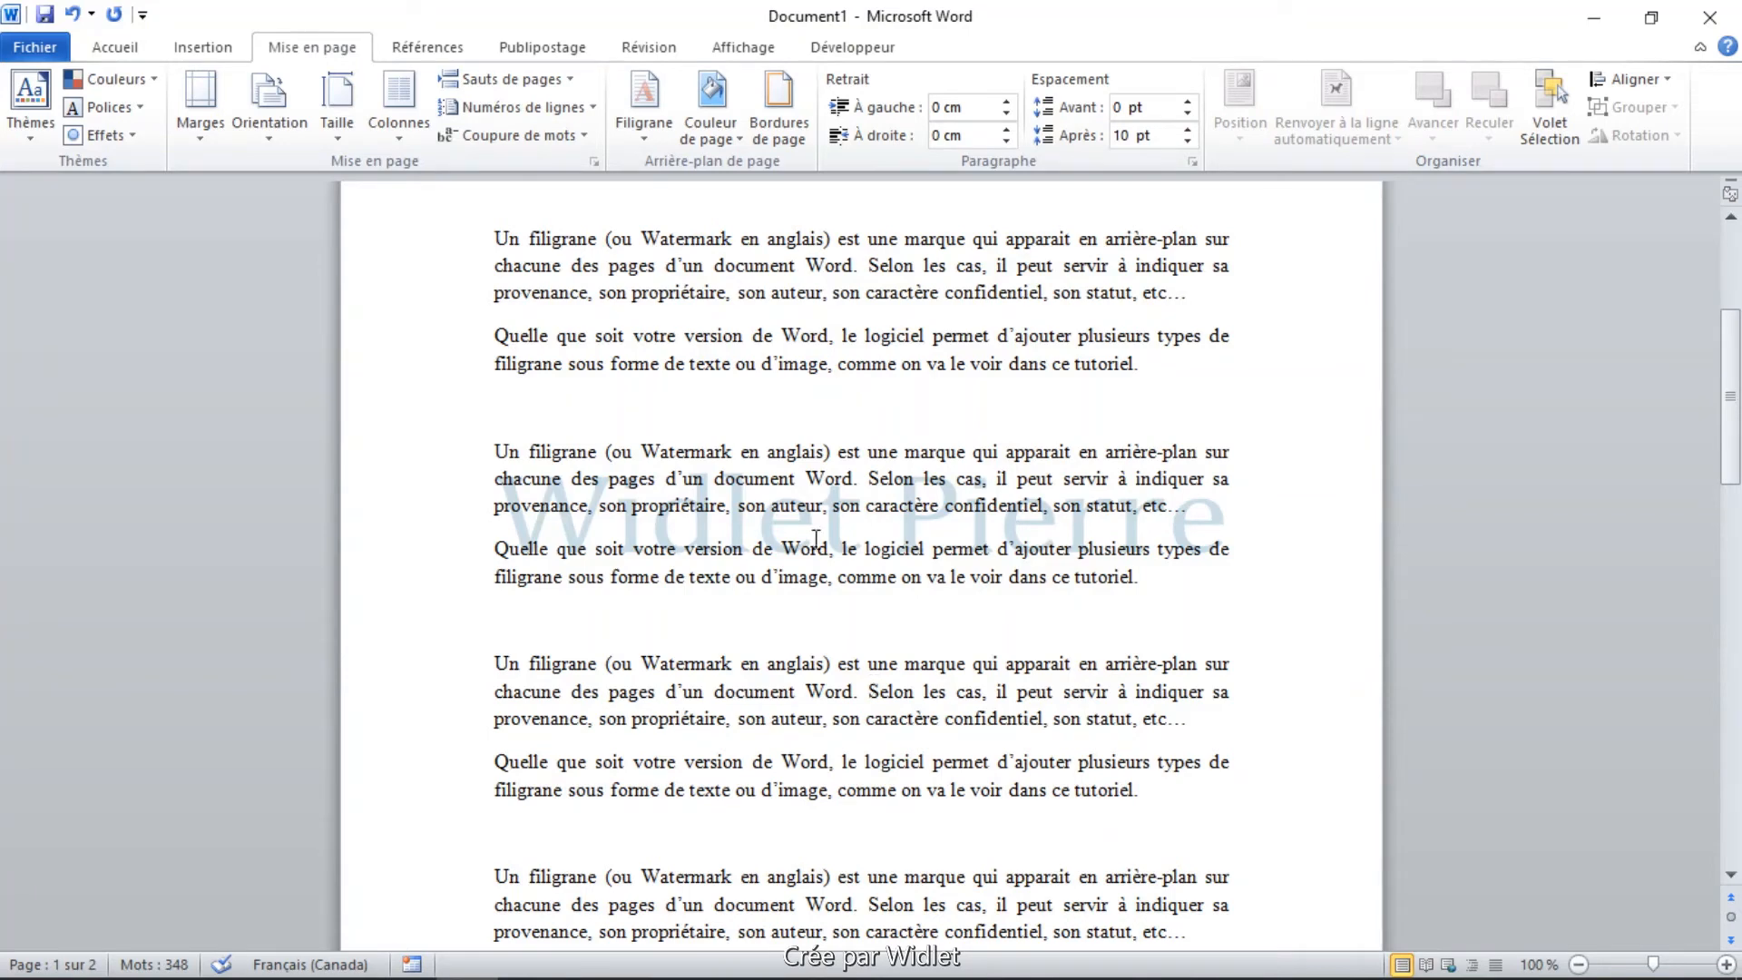
{"action": "double_click", "coordinate": [709, 373]}
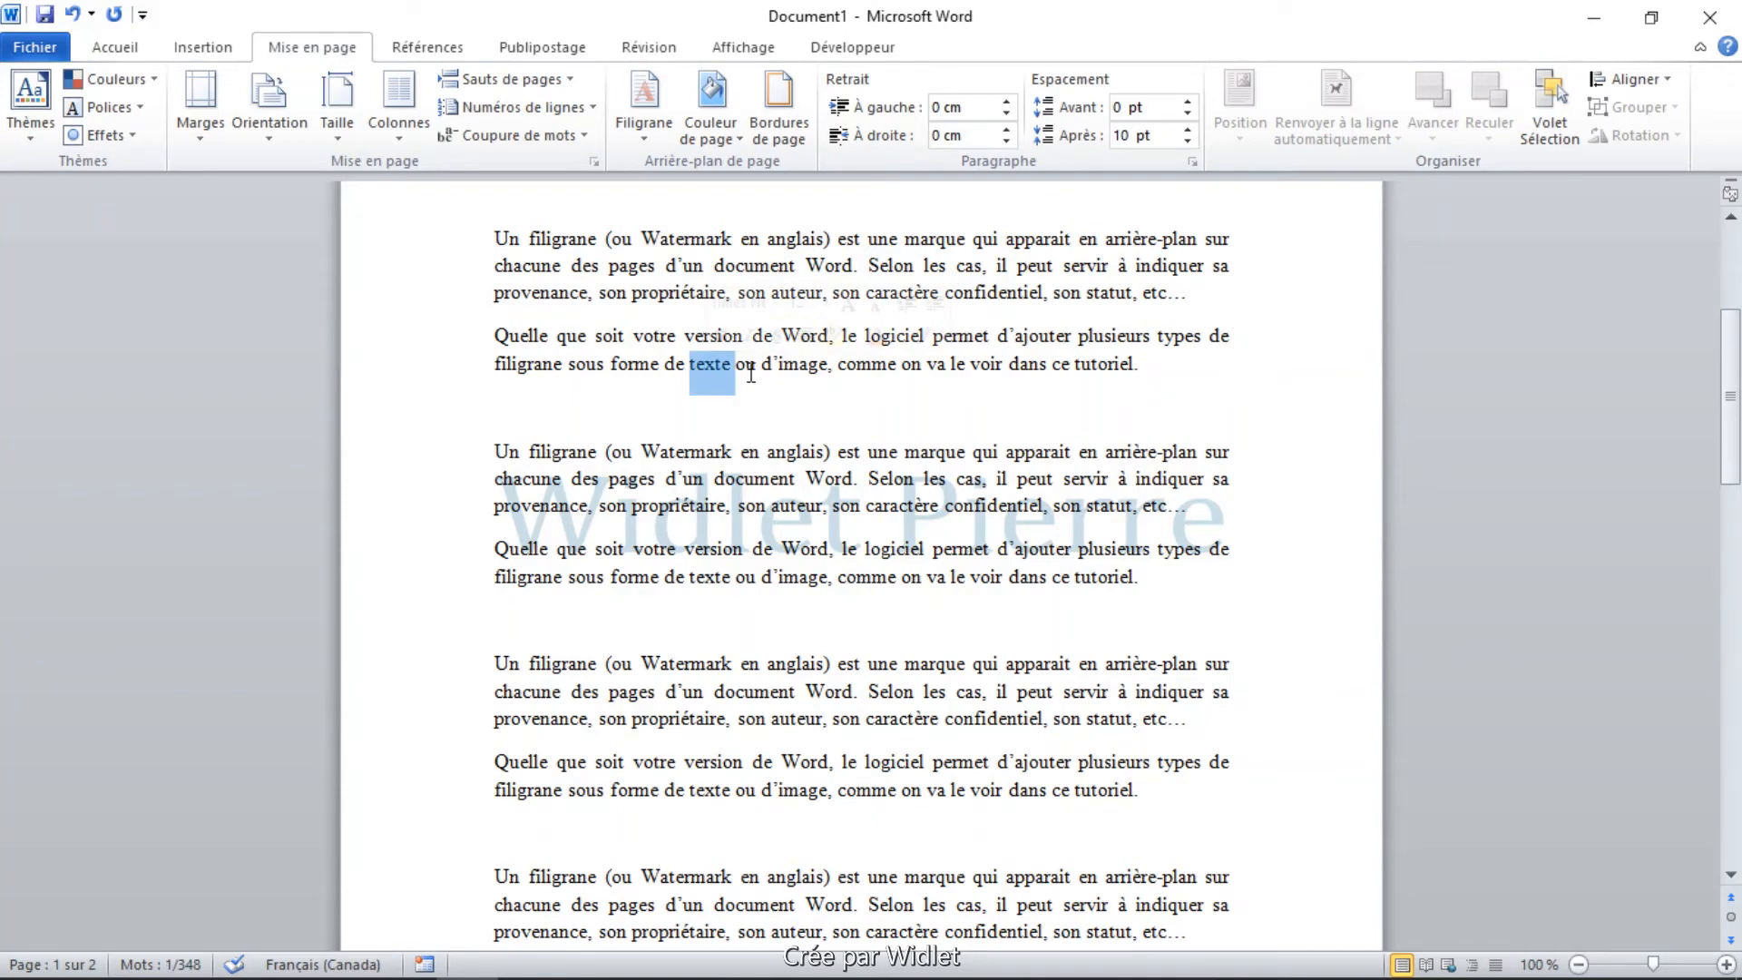
{"action": "double_click", "coordinate": [795, 367]}
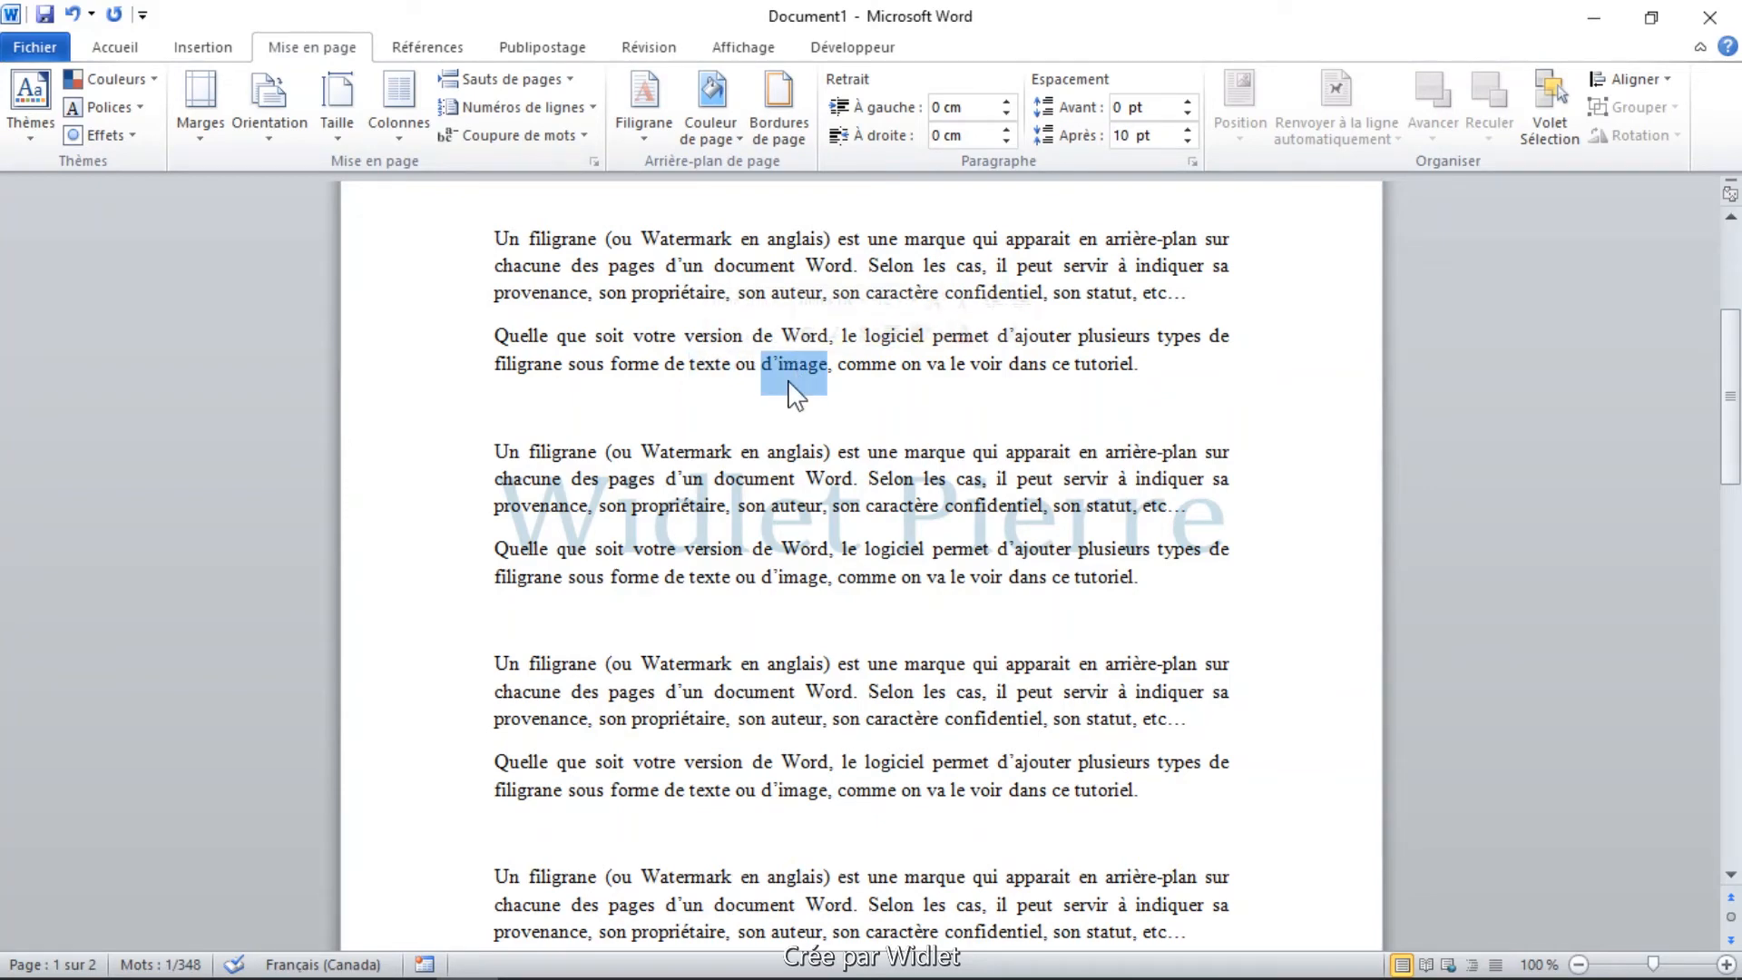
{"action": "left_click", "coordinate": [757, 417]}
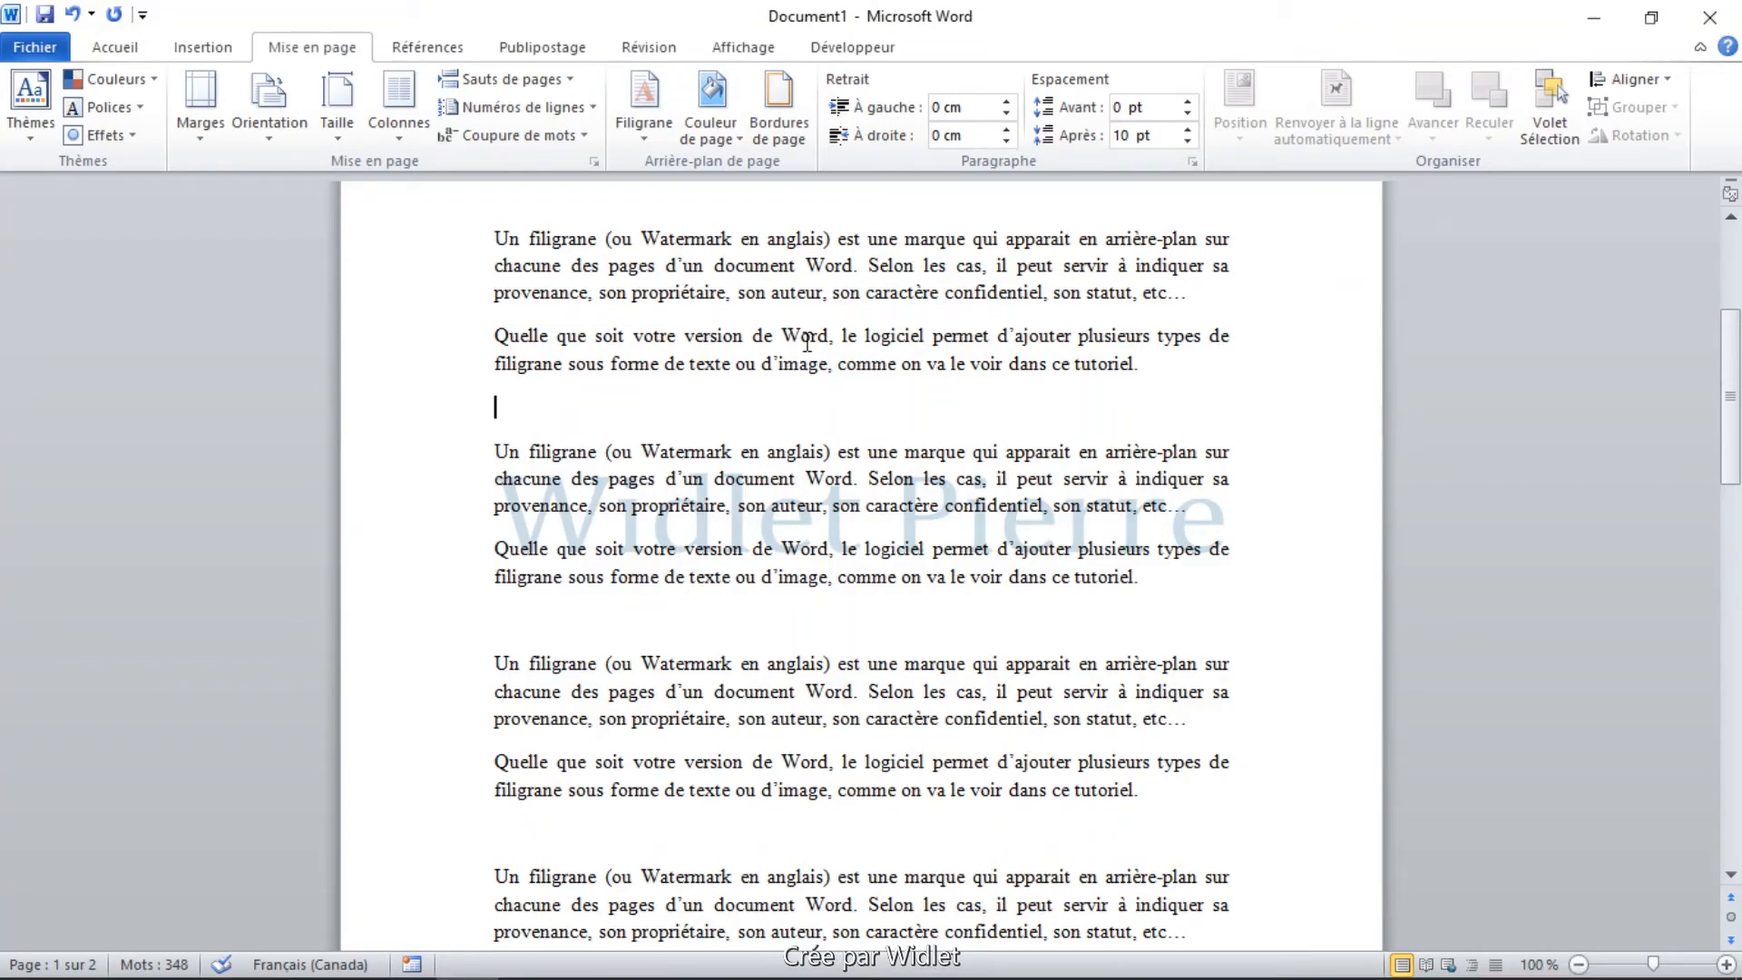
Replace the text watermark with the picture 0e1b65aecb62c512a5a0ccc9e1411d7a.jpg from the Images folder, using Auto scale and the Estompée effect.
{"action": "left_click", "coordinate": [644, 104]}
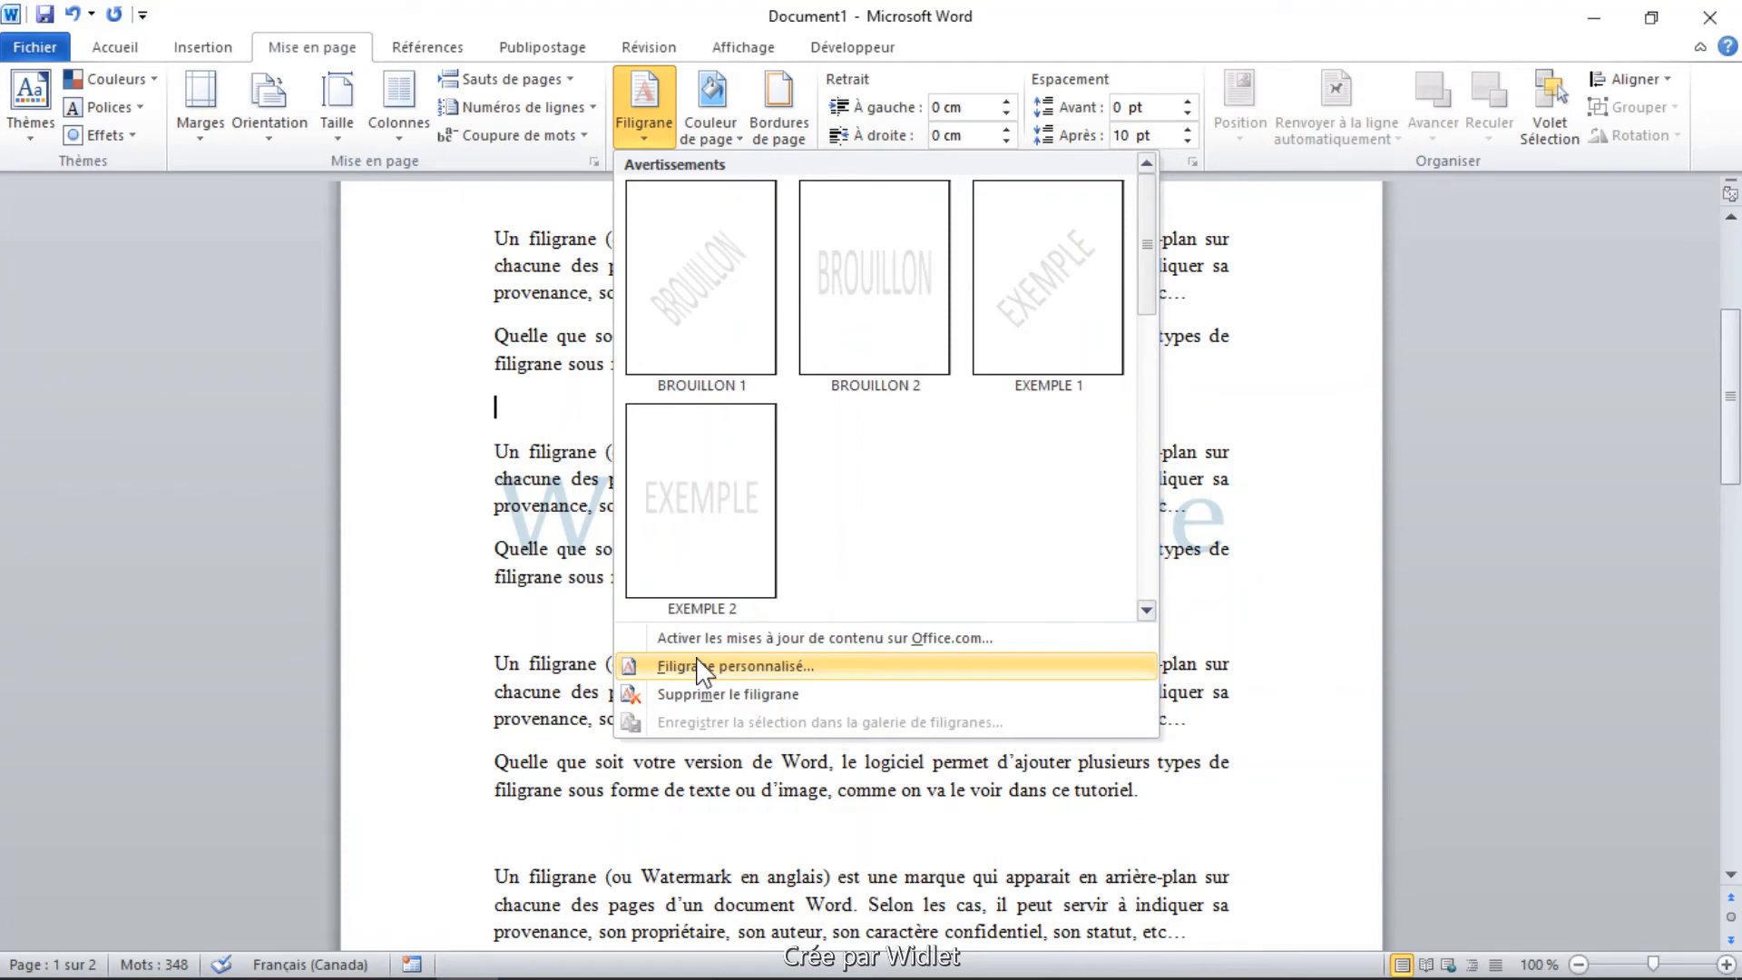
{"action": "left_click", "coordinate": [753, 668]}
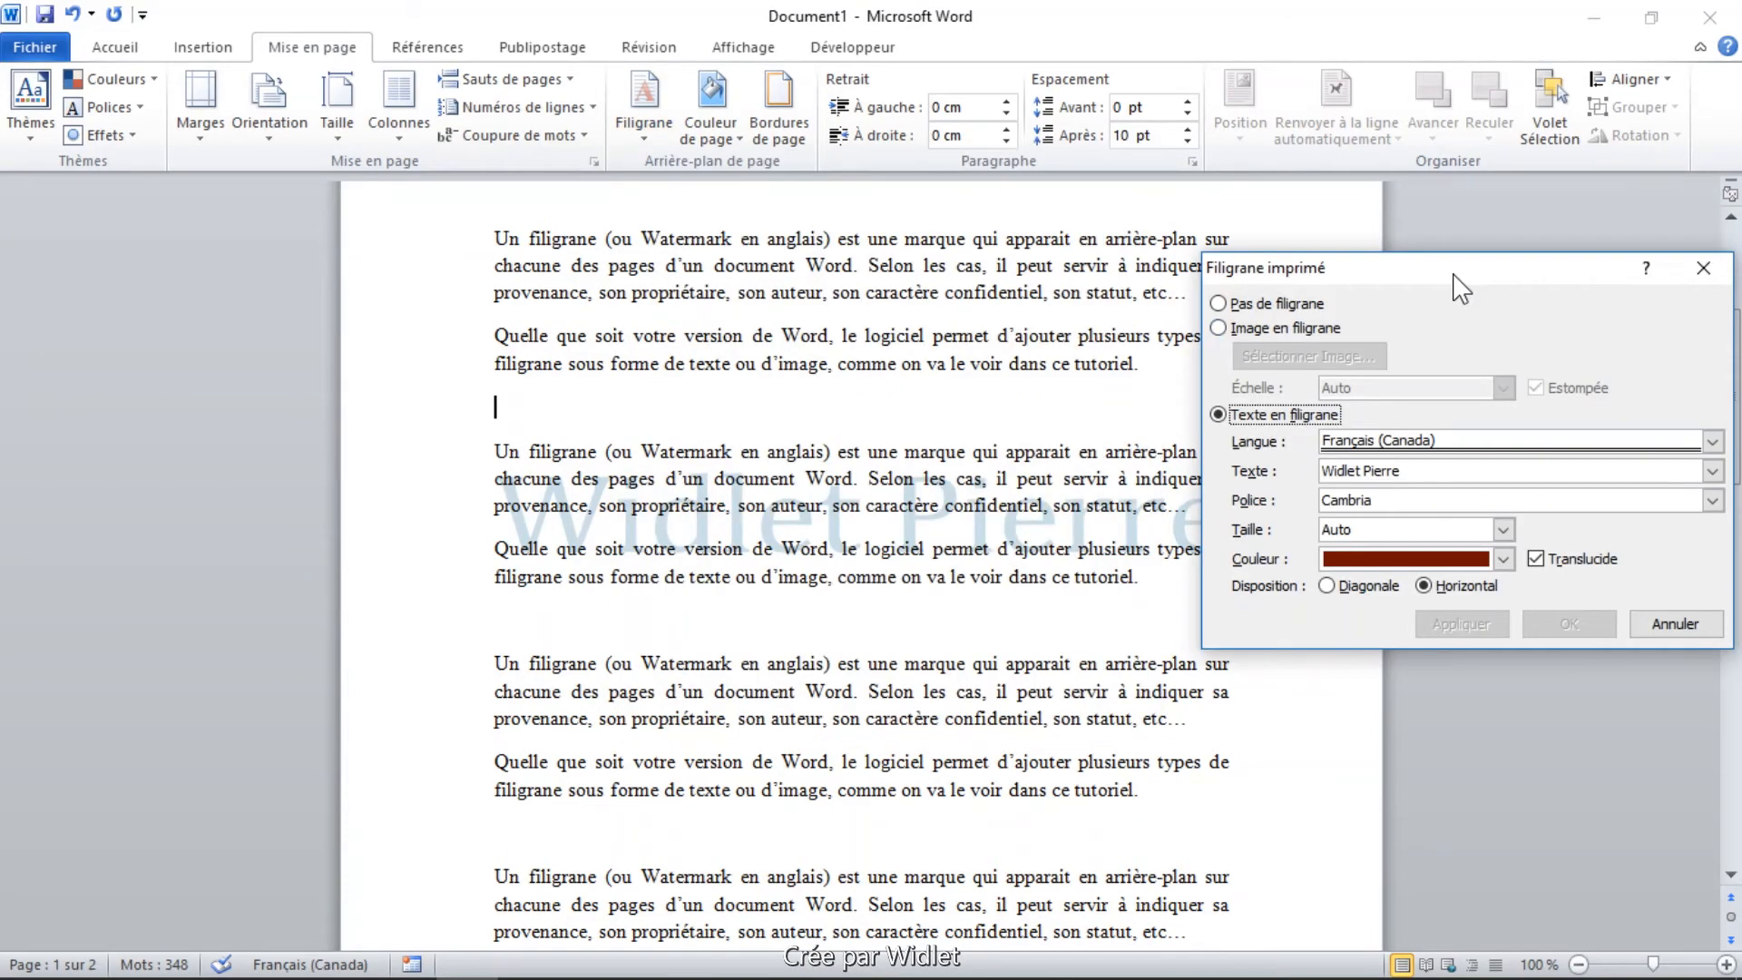
{"action": "left_click_drag", "start_coordinate": [1454, 275], "coordinate": [993, 272]}
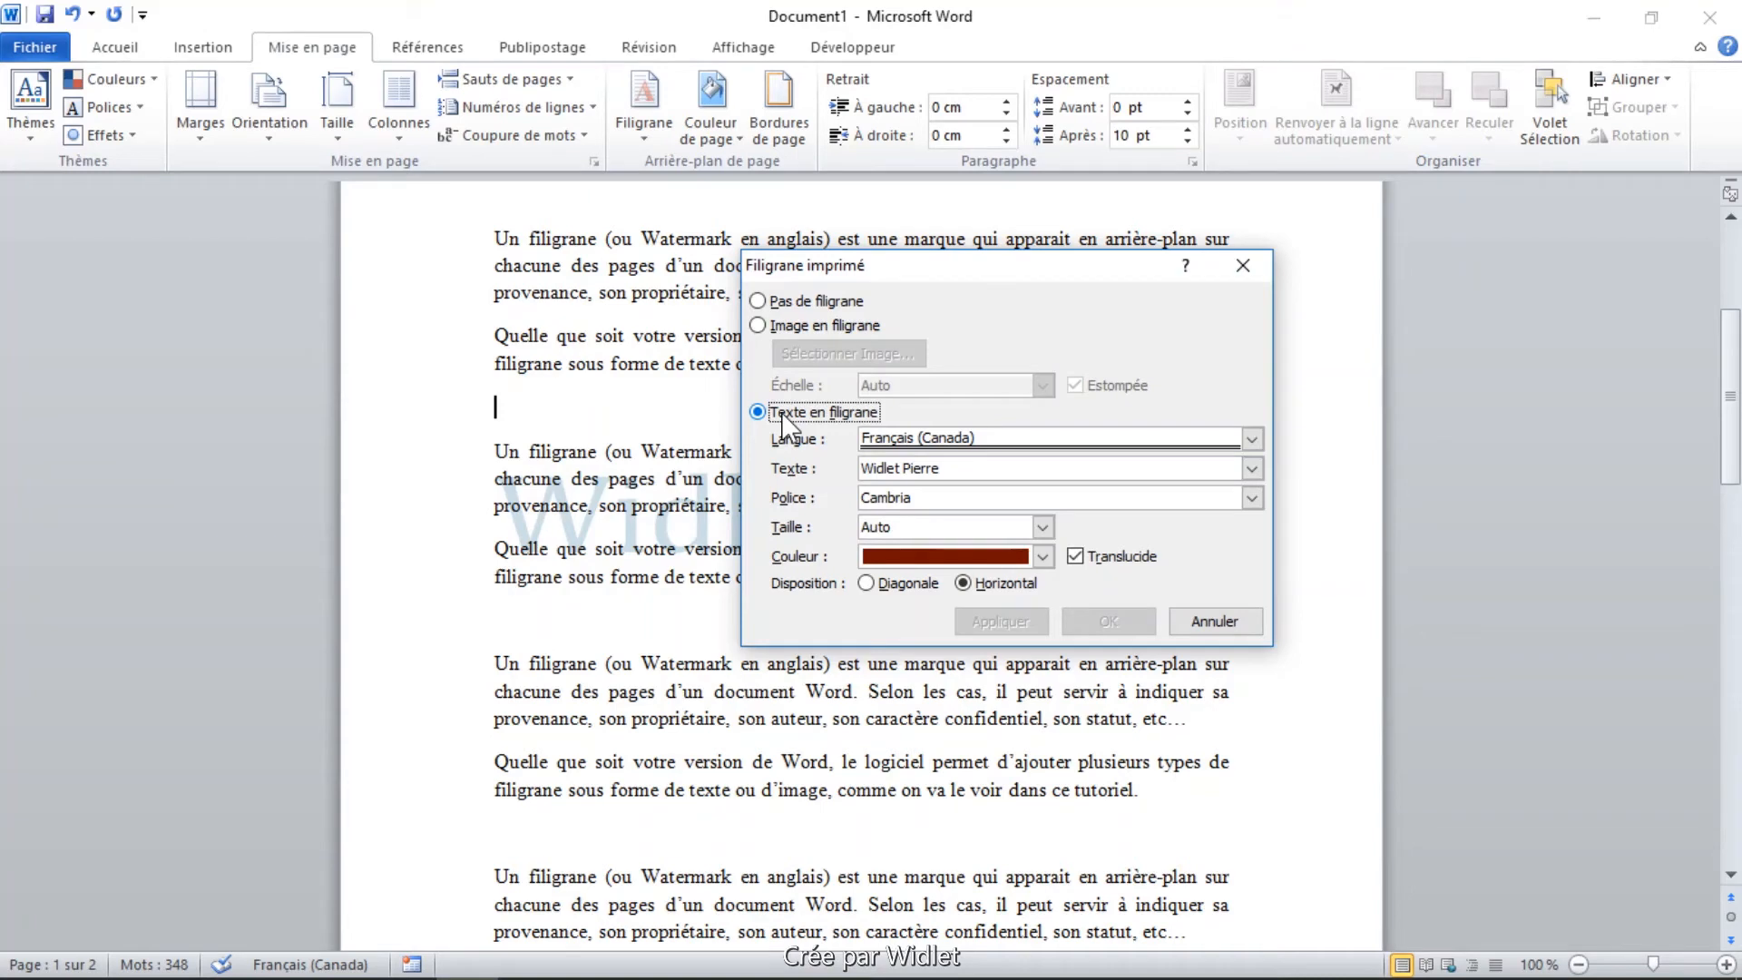
{"action": "left_click", "coordinate": [757, 325]}
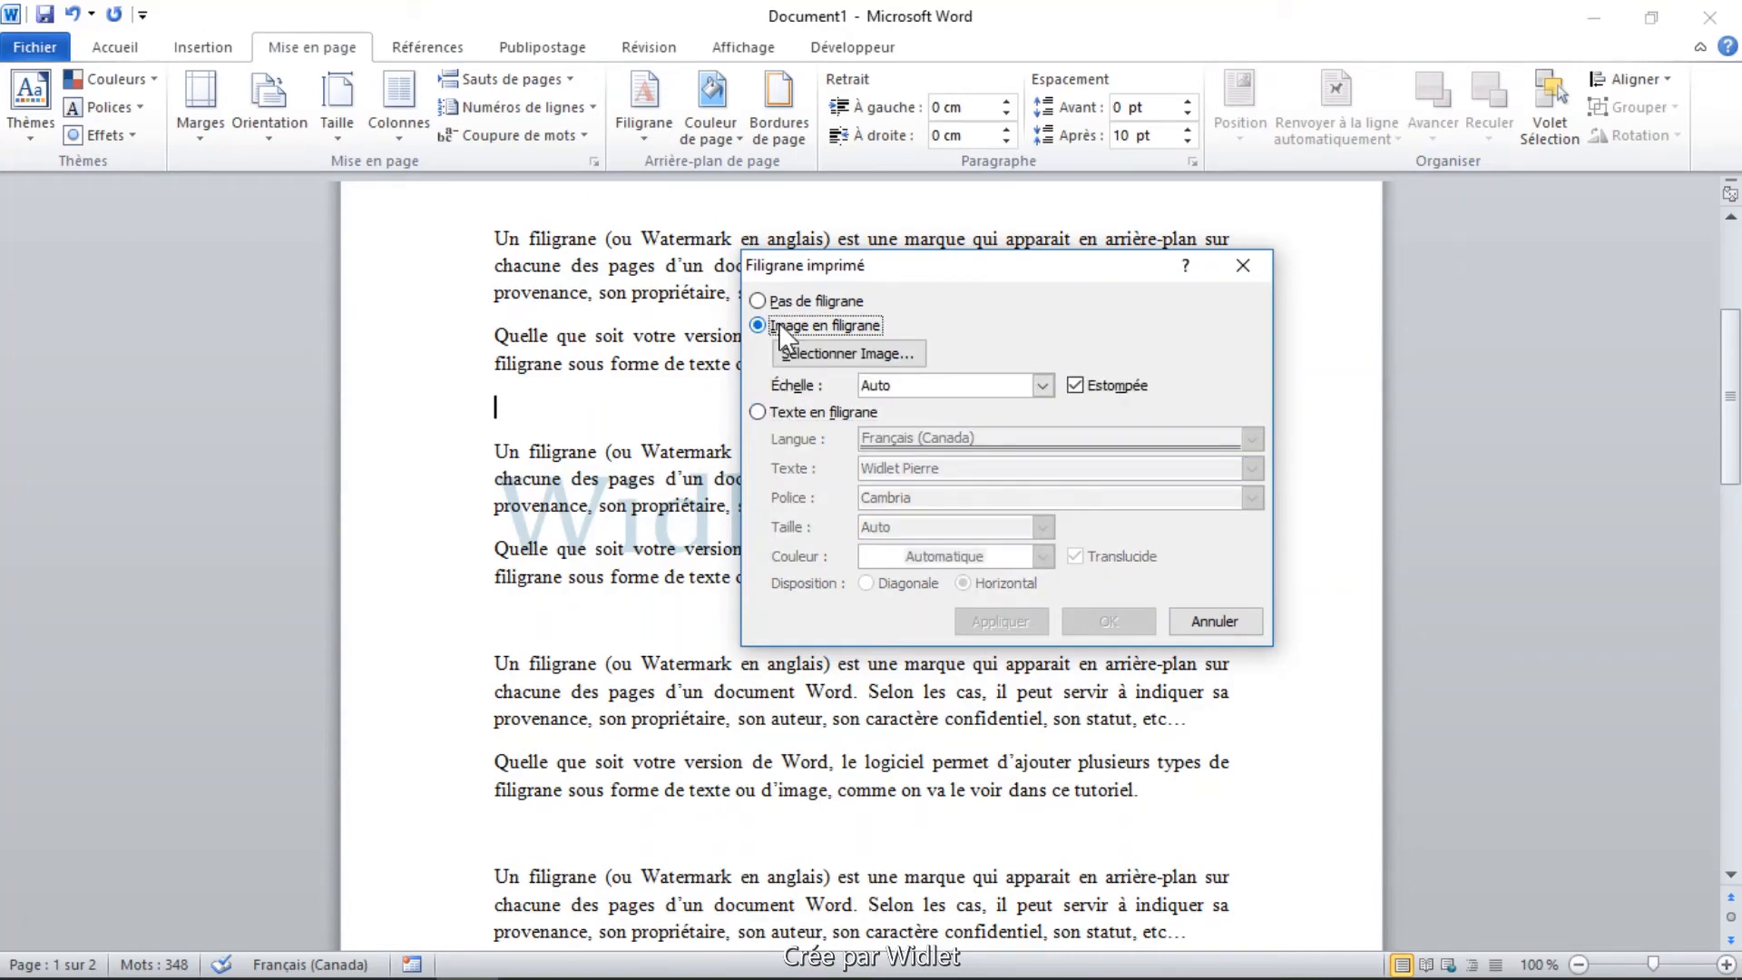
{"action": "left_click", "coordinate": [846, 356]}
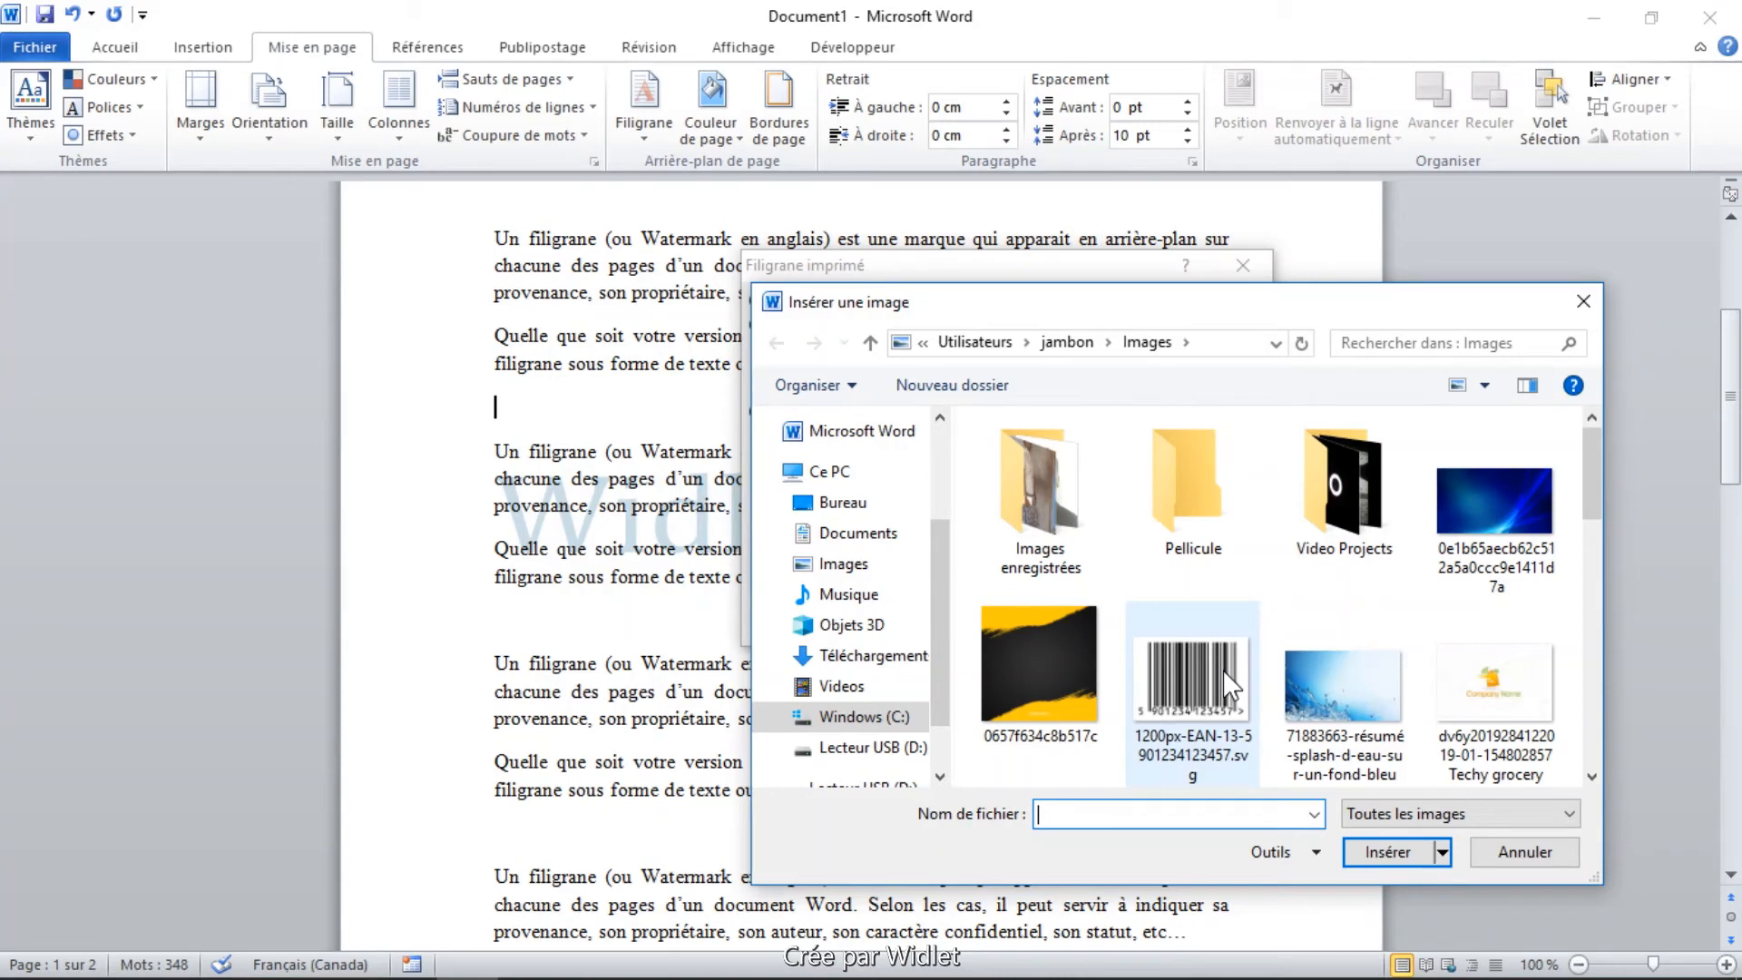
{"action": "double_click", "coordinate": [1461, 506]}
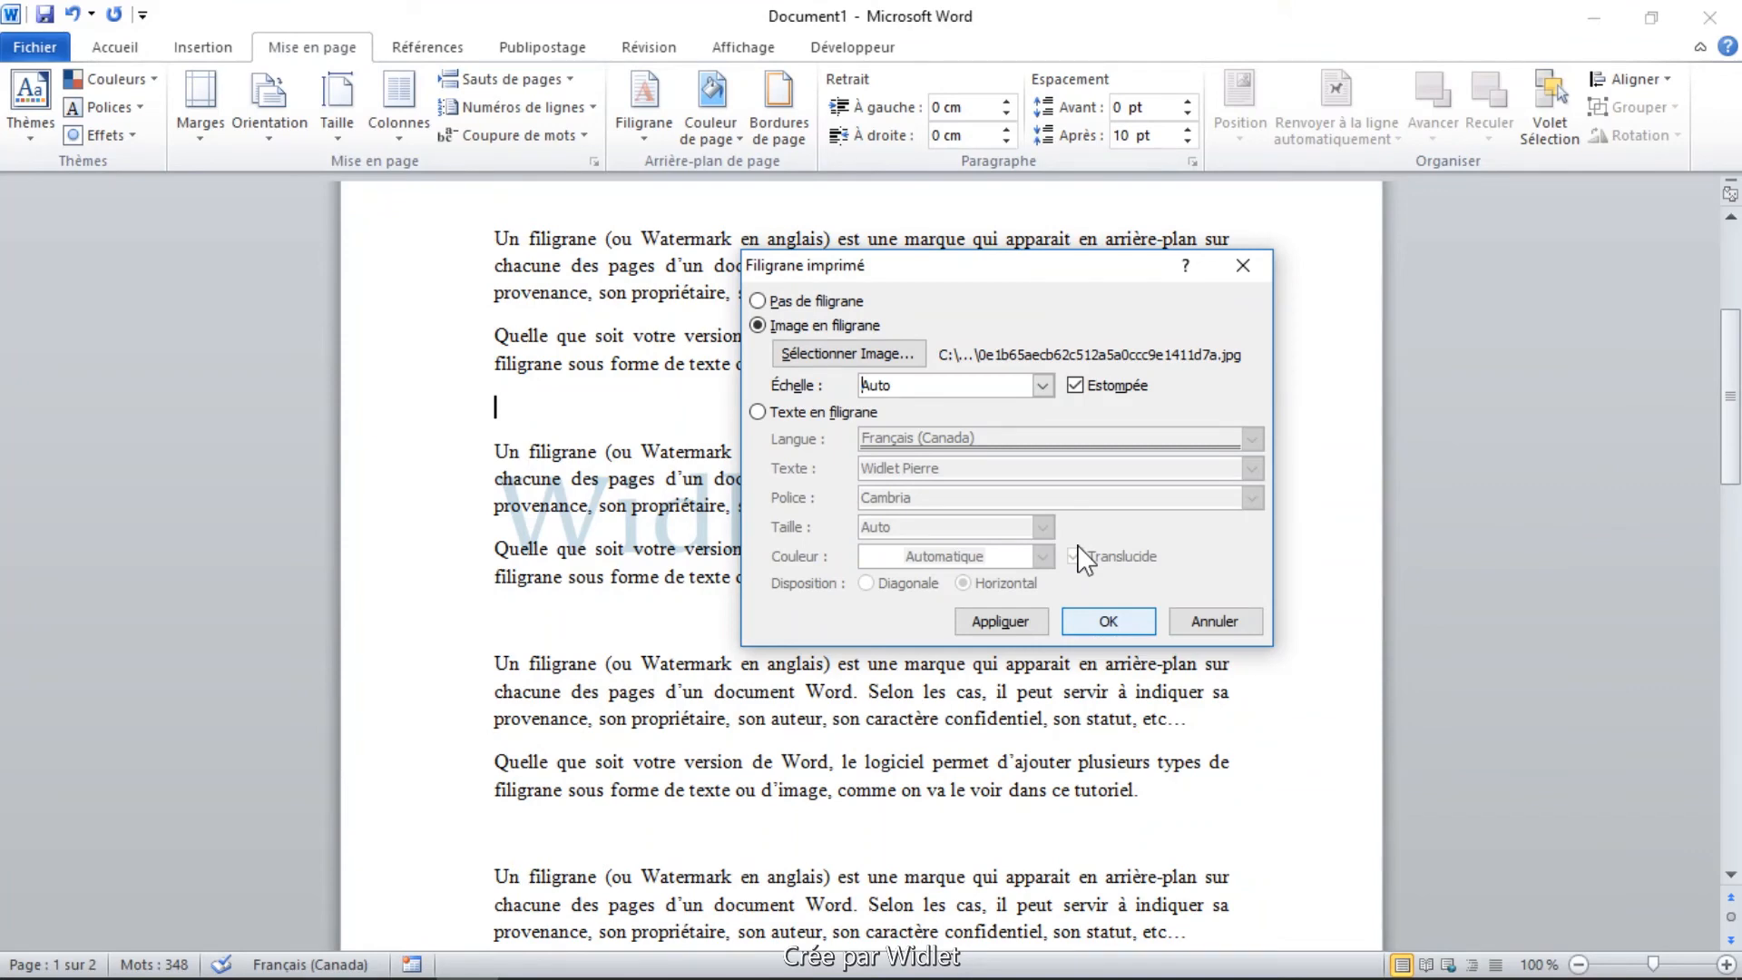
{"action": "left_click", "coordinate": [1108, 619]}
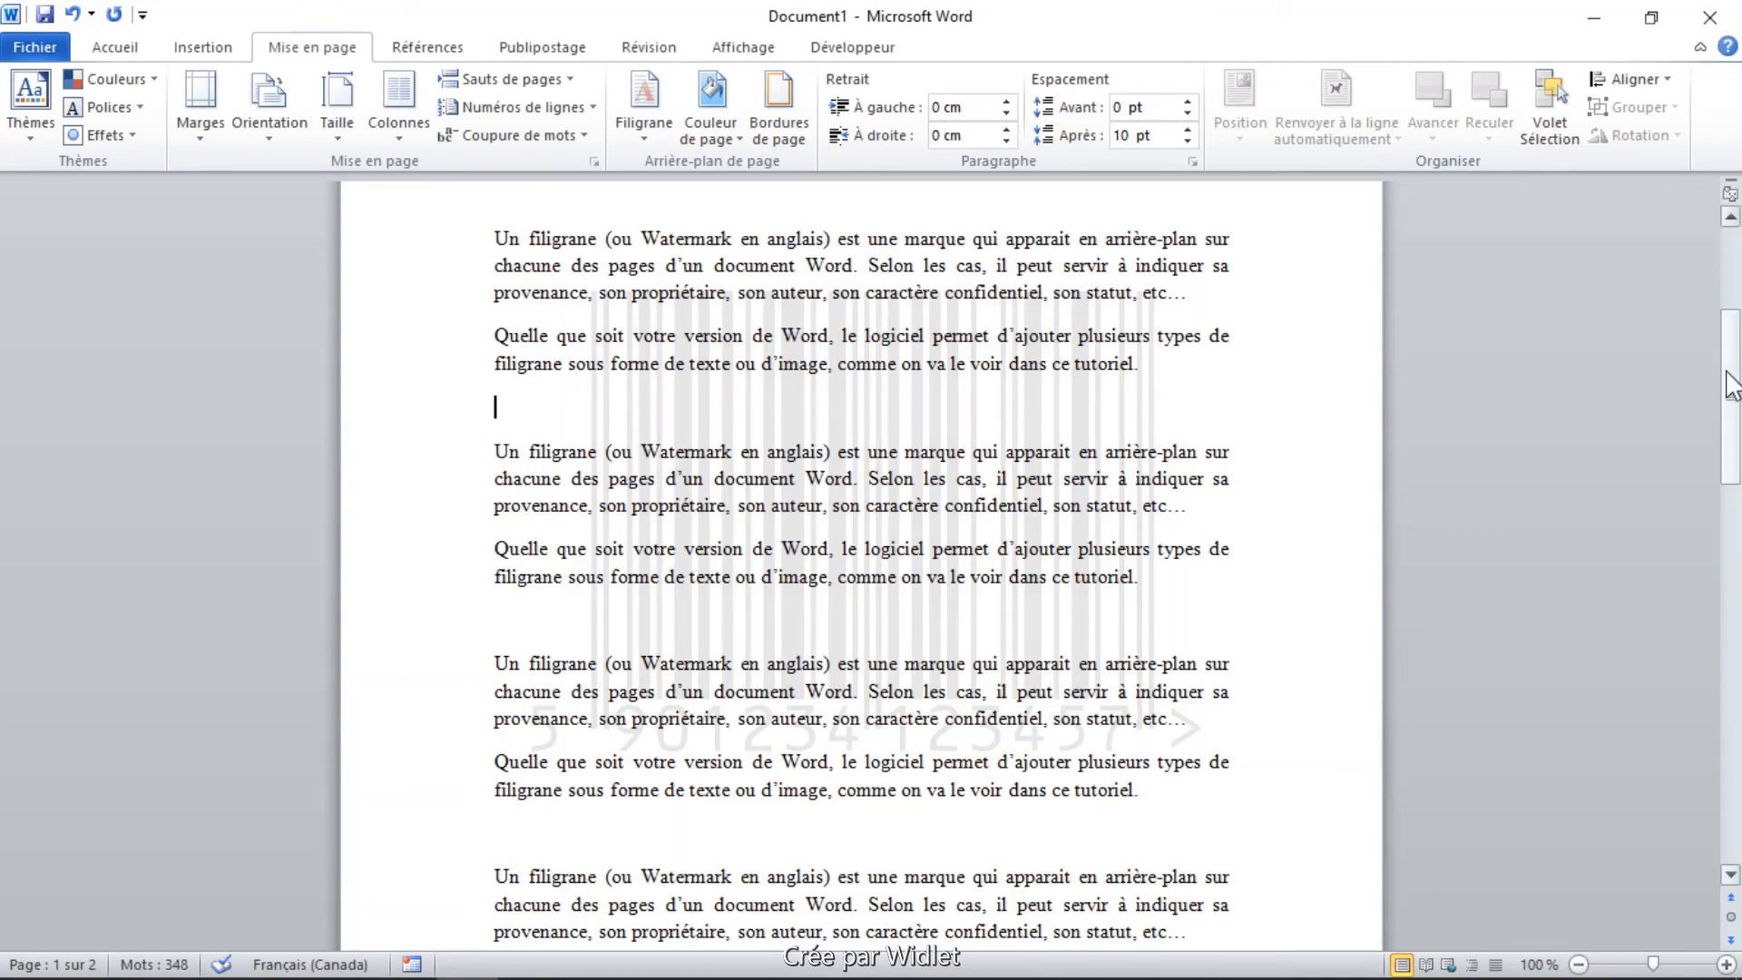
Check the barcode picture watermark across the pages, and remove it from the document before undoing the removal.
{"action": "left_click_drag", "start_coordinate": [1733, 386], "coordinate": [1695, 330]}
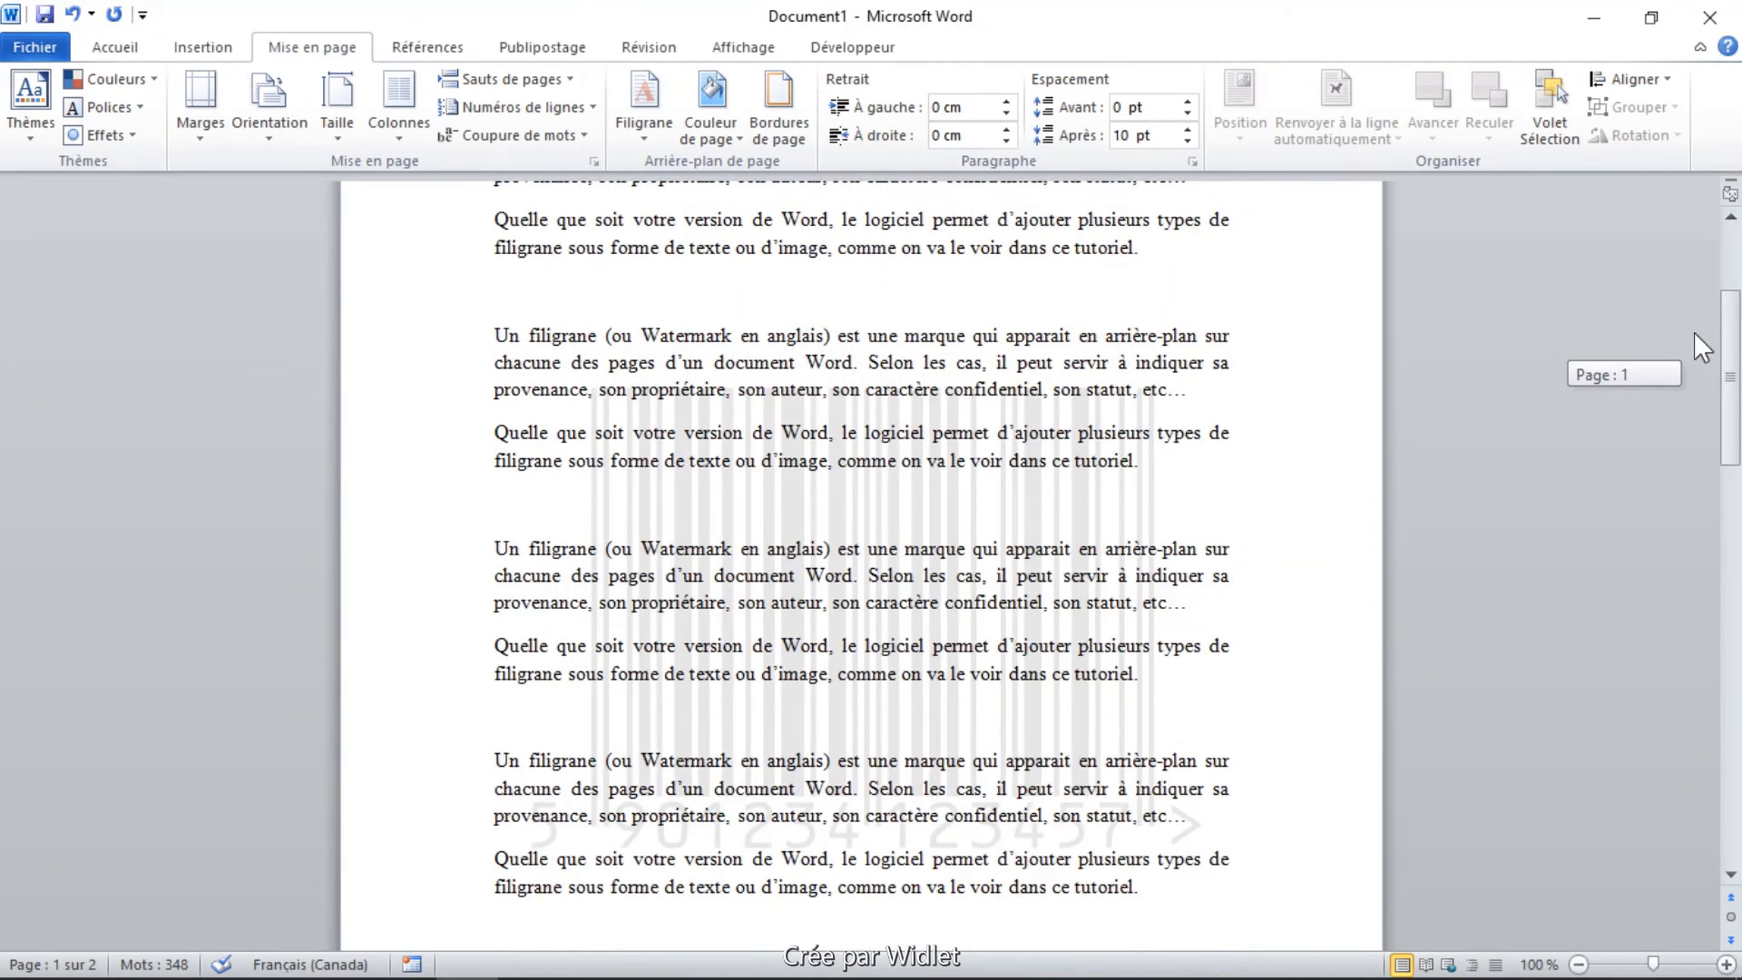
{"action": "left_click_drag", "start_coordinate": [1695, 348], "coordinate": [1695, 317]}
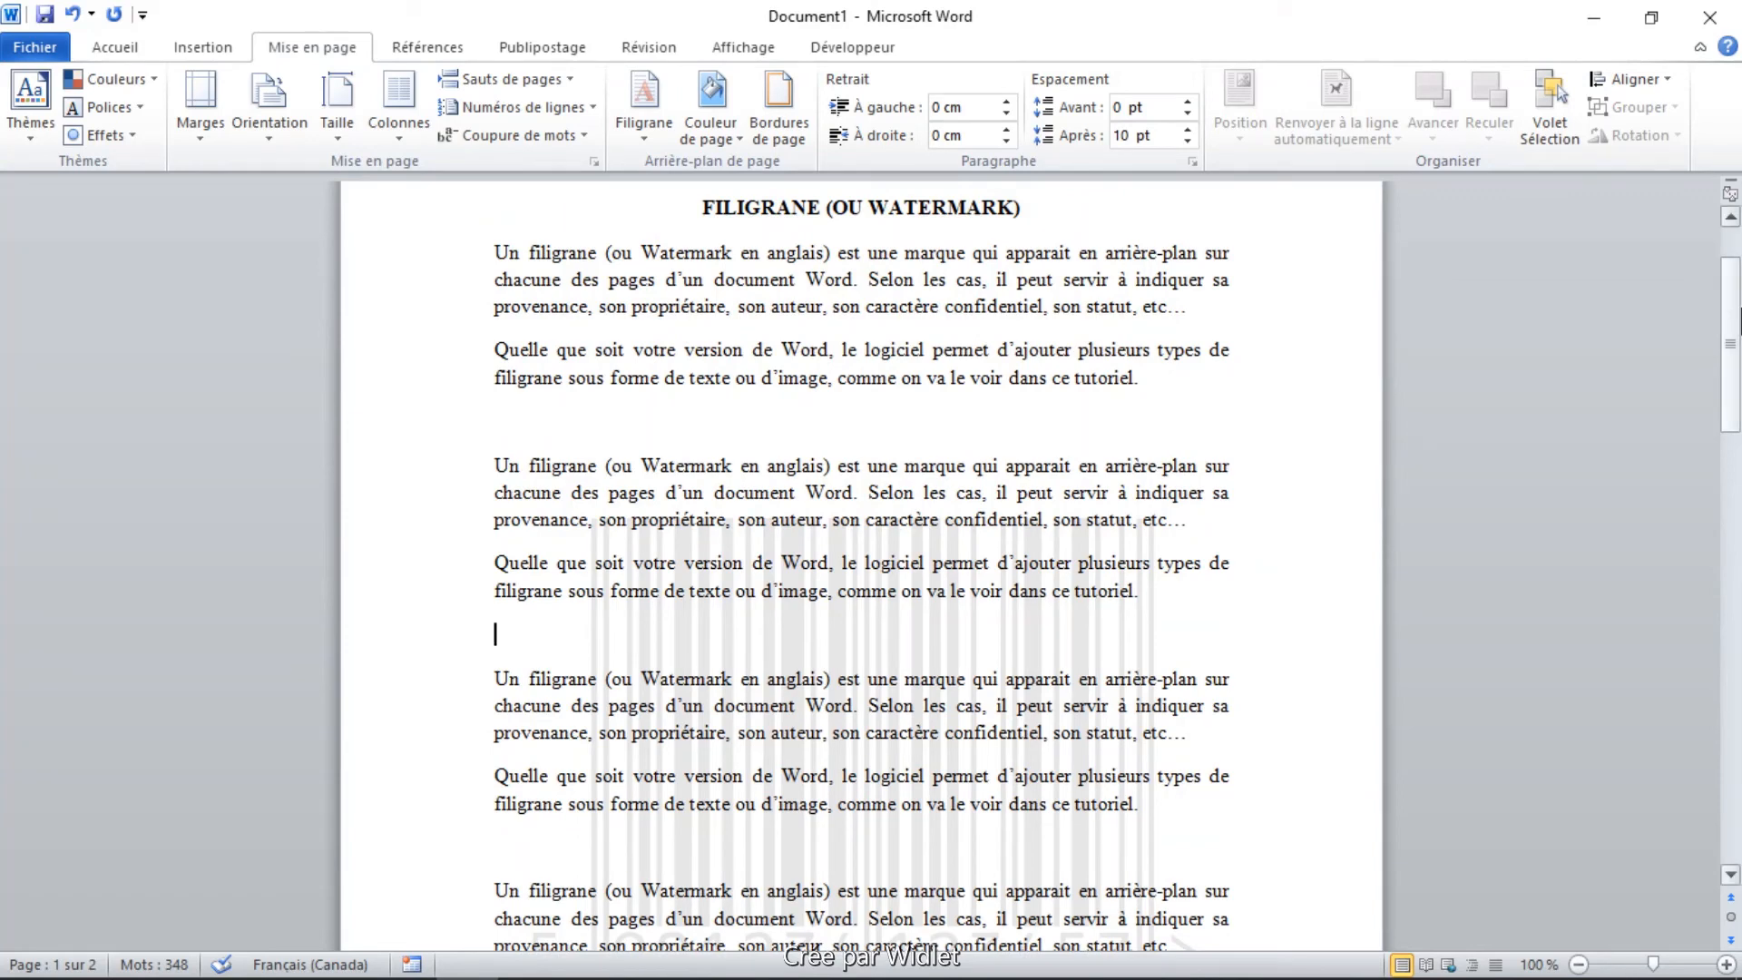
{"action": "left_click_drag", "start_coordinate": [1737, 397], "coordinate": [1739, 477]}
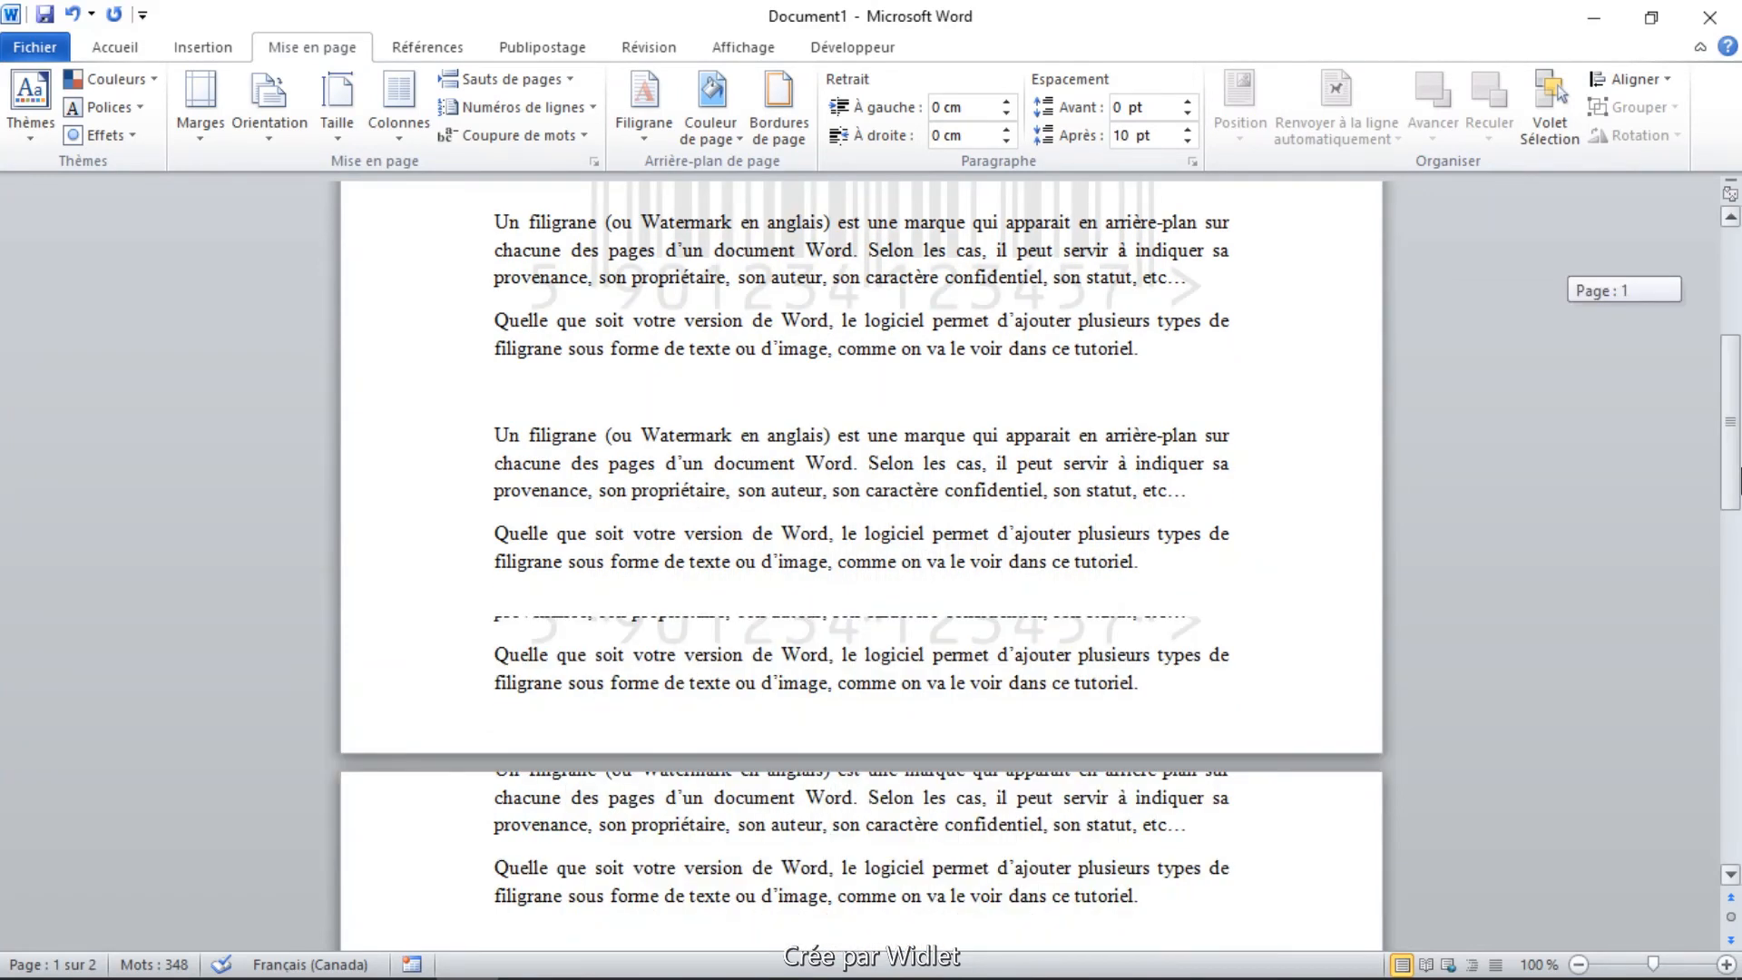
{"action": "left_click_drag", "start_coordinate": [1739, 480], "coordinate": [1739, 365]}
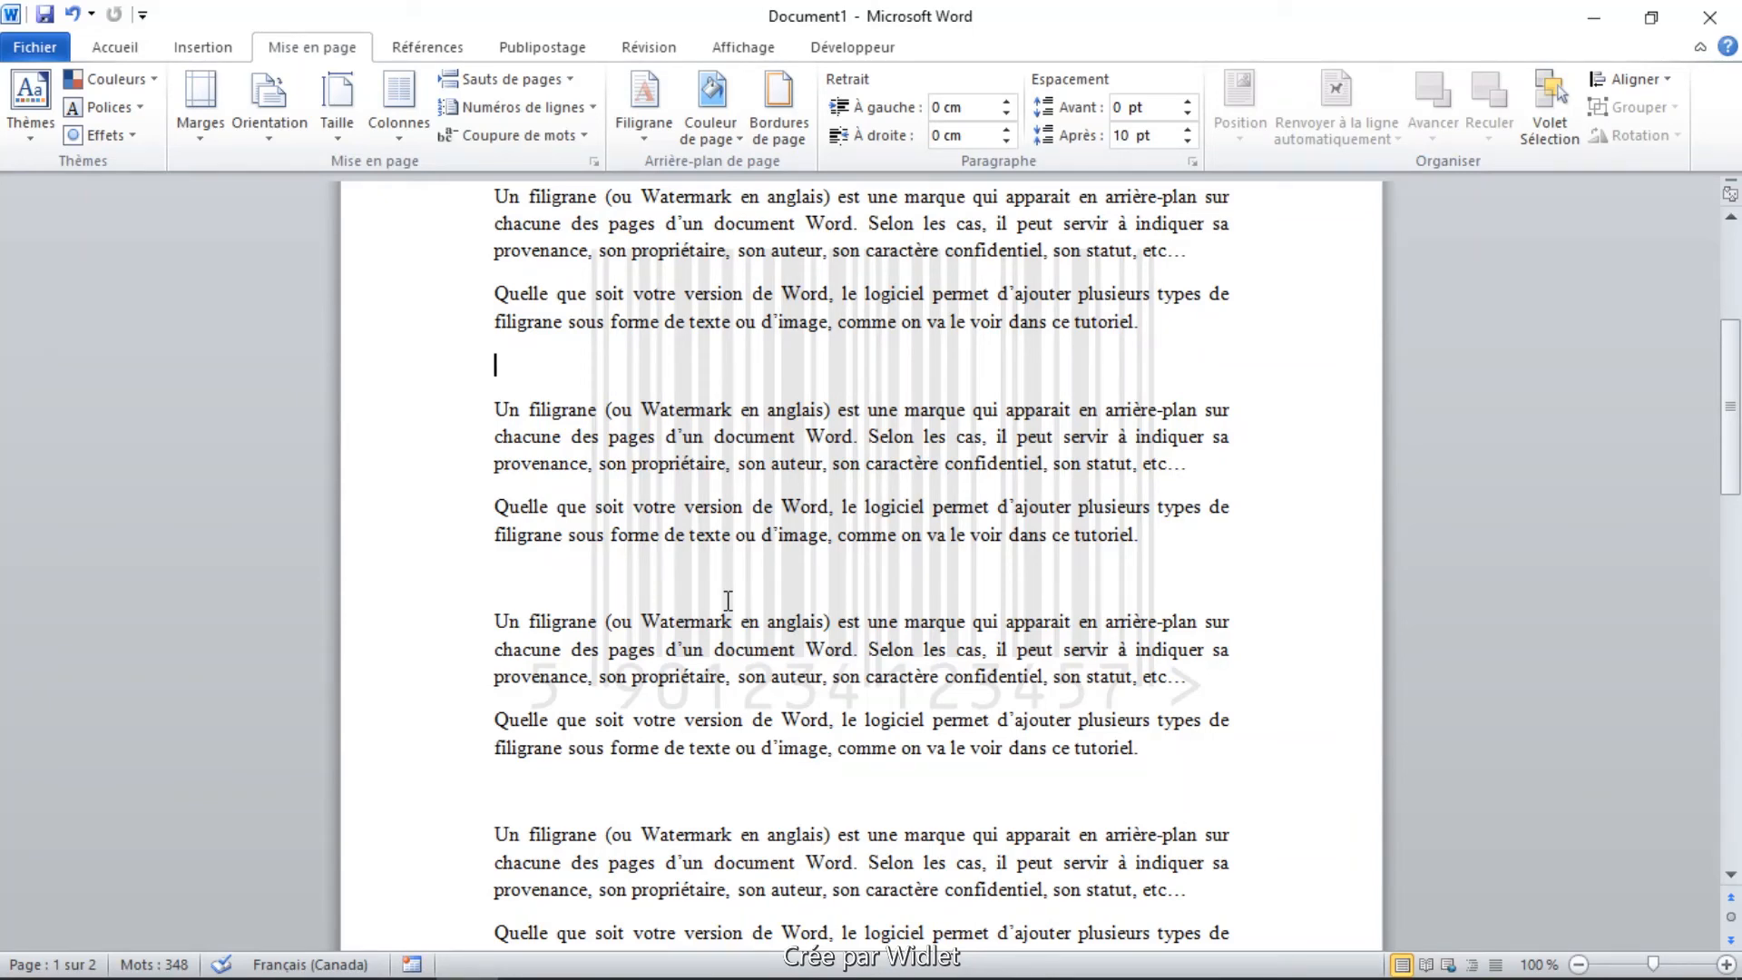
{"action": "left_click", "coordinate": [643, 127]}
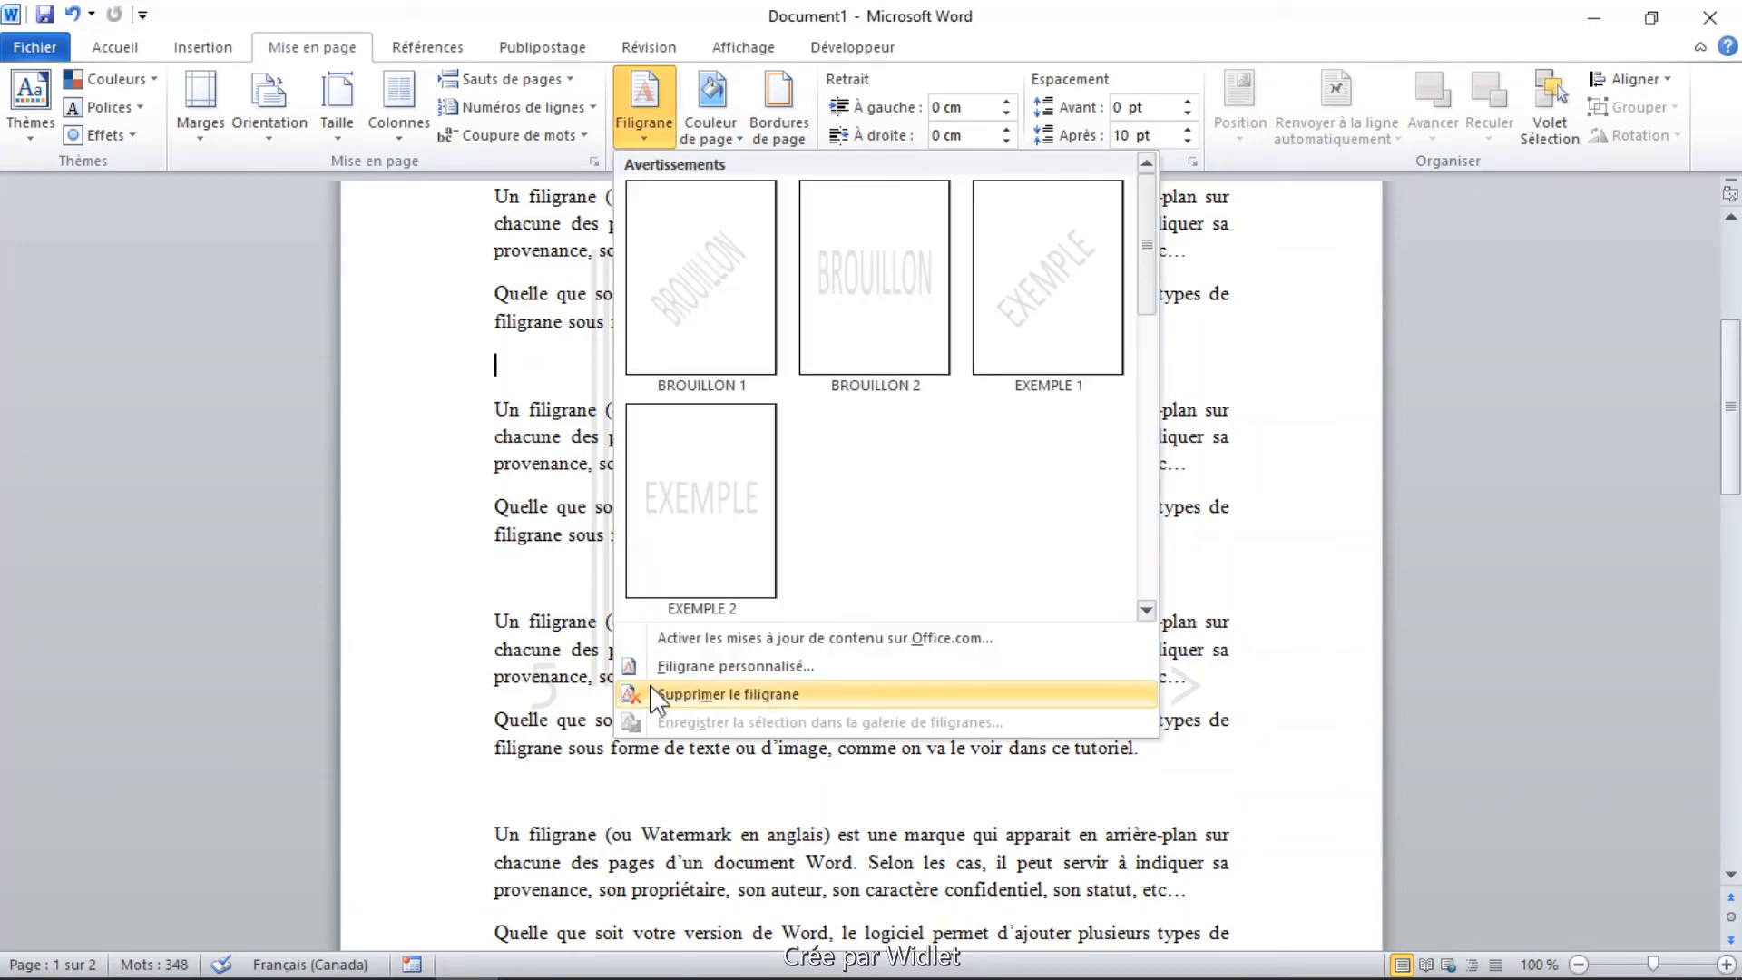
{"action": "left_click", "coordinate": [742, 697]}
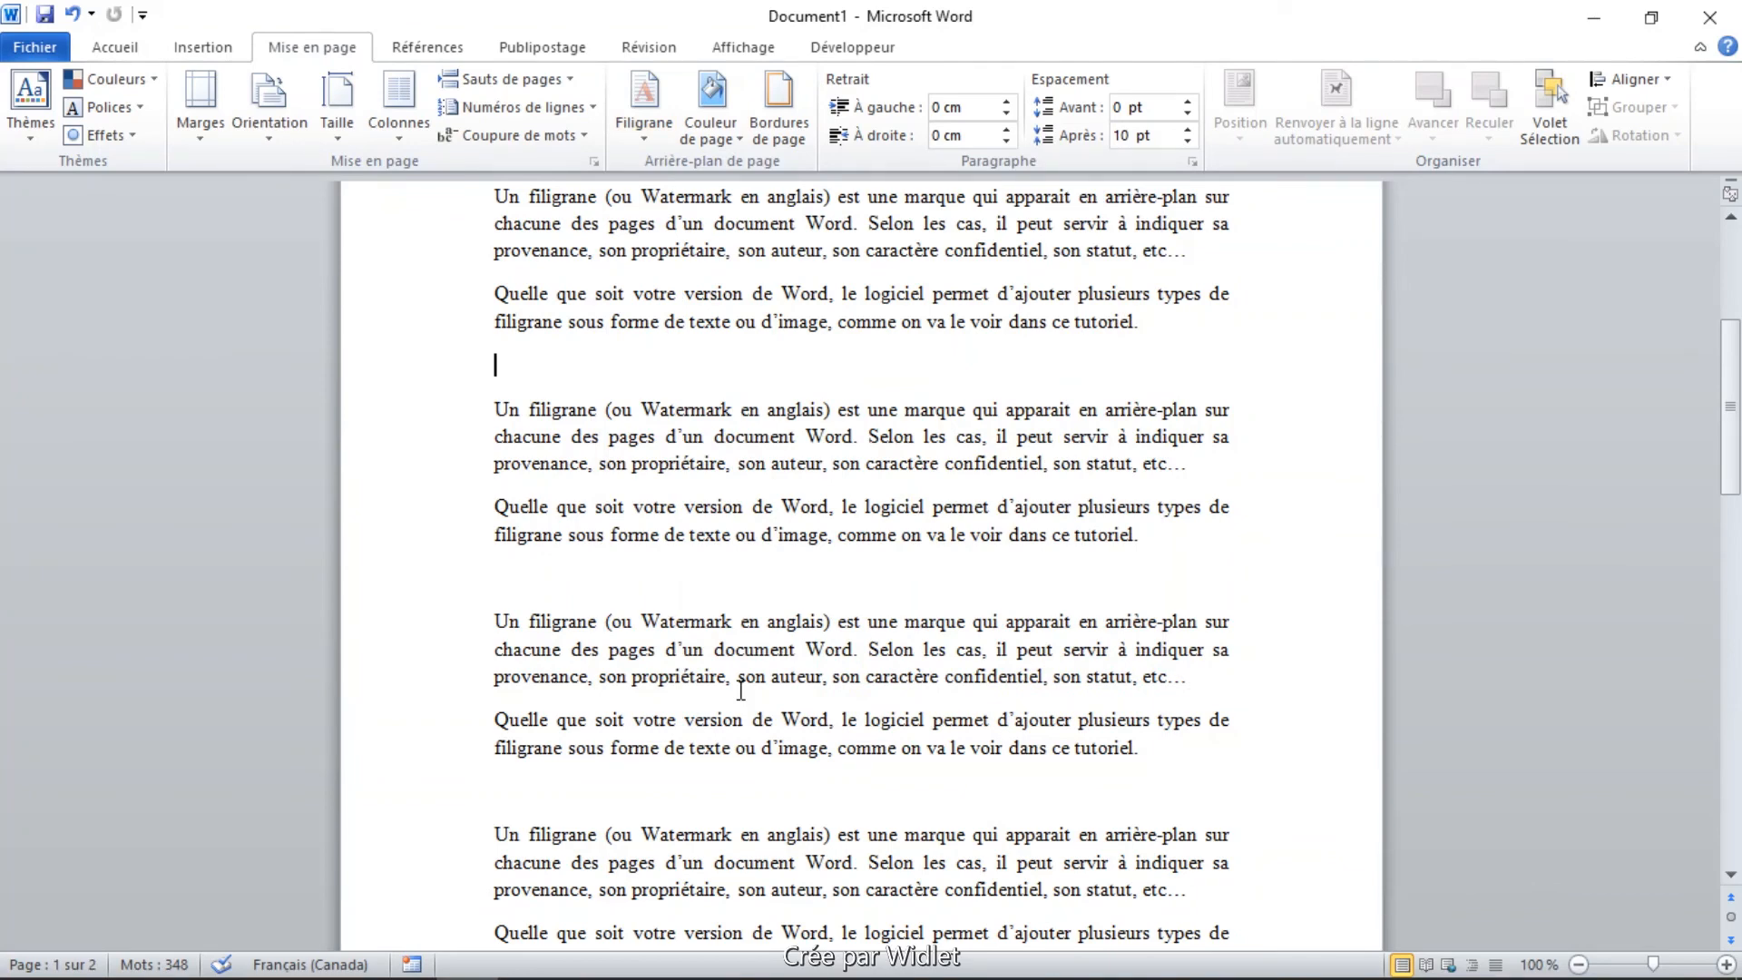
{"action": "key", "text": "ctrl+z"}
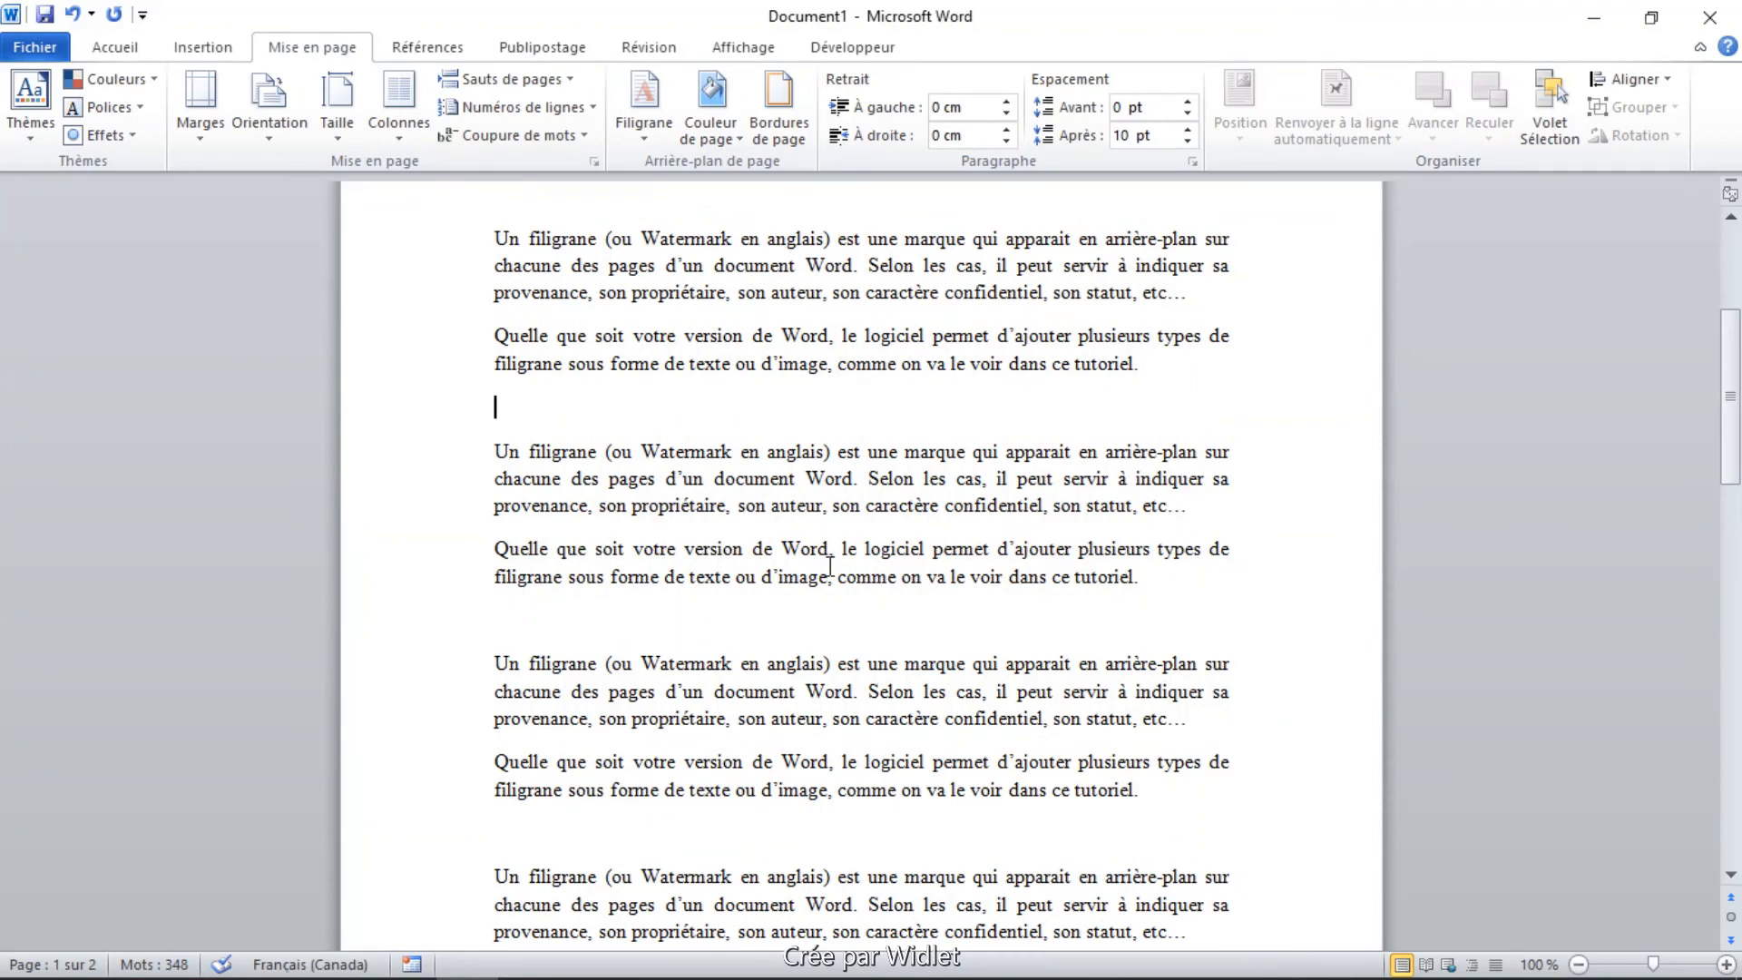